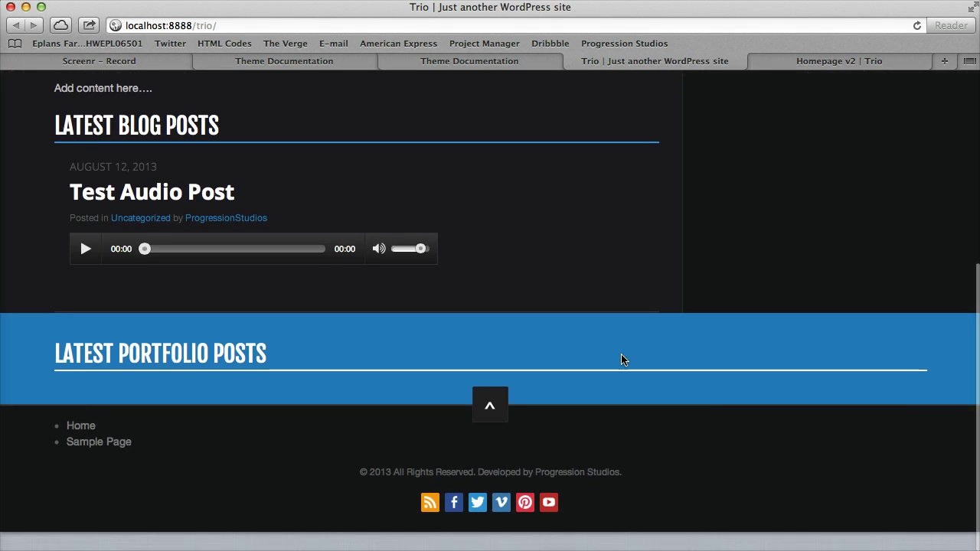
Add a new portfolio category named "slider" in the site's dashboard
{"action": "scroll", "coordinate": [623, 361], "scroll_direction": "up", "scroll_amount": 5}
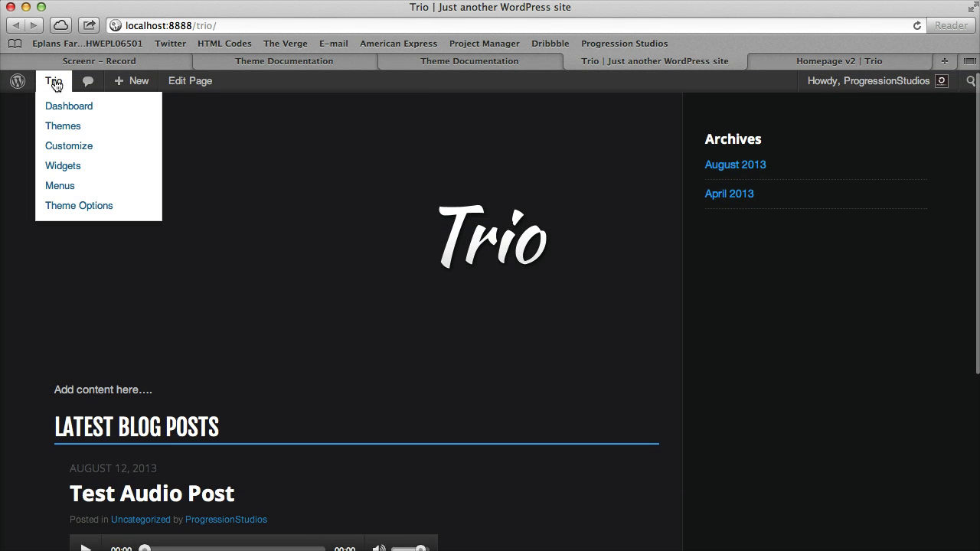
{"action": "left_click", "coordinate": [55, 84]}
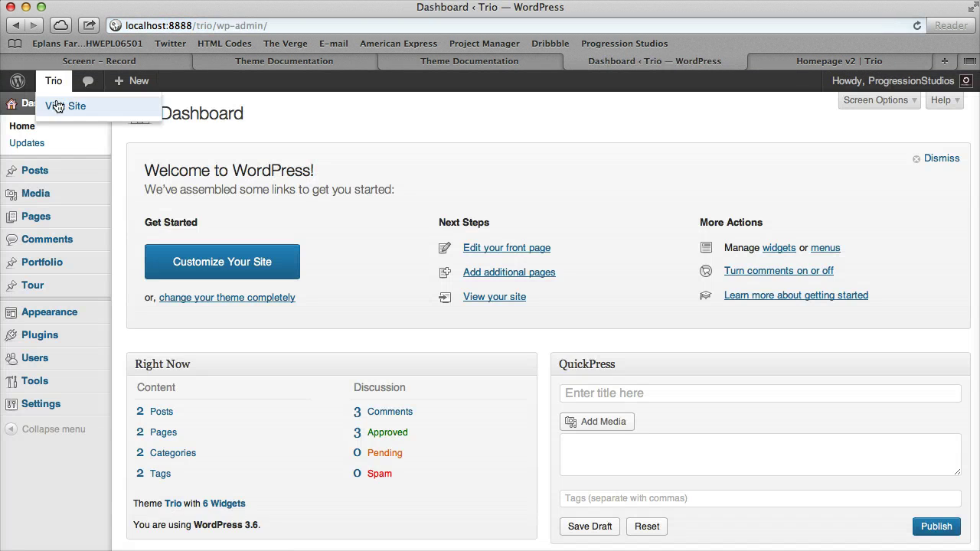
{"action": "left_click", "coordinate": [82, 265]}
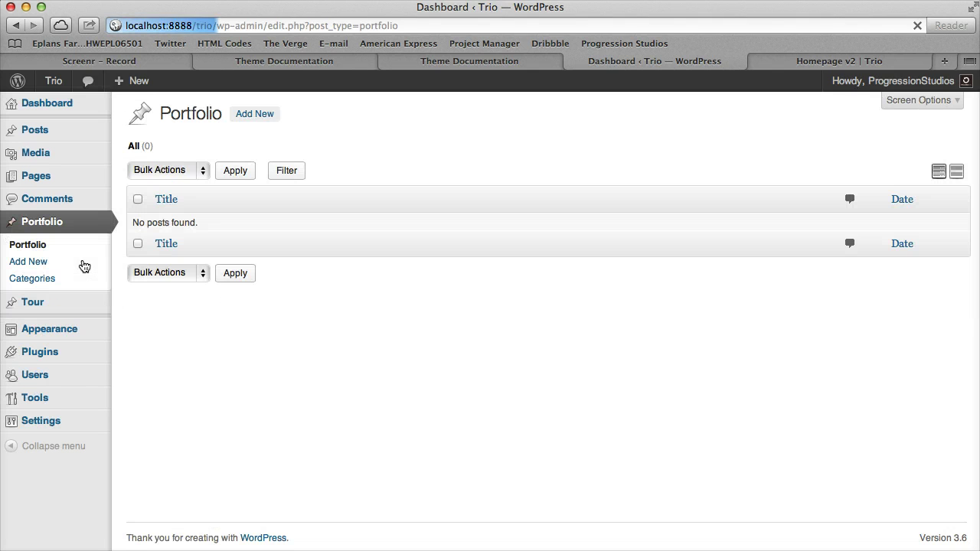
{"action": "left_click", "coordinate": [70, 279]}
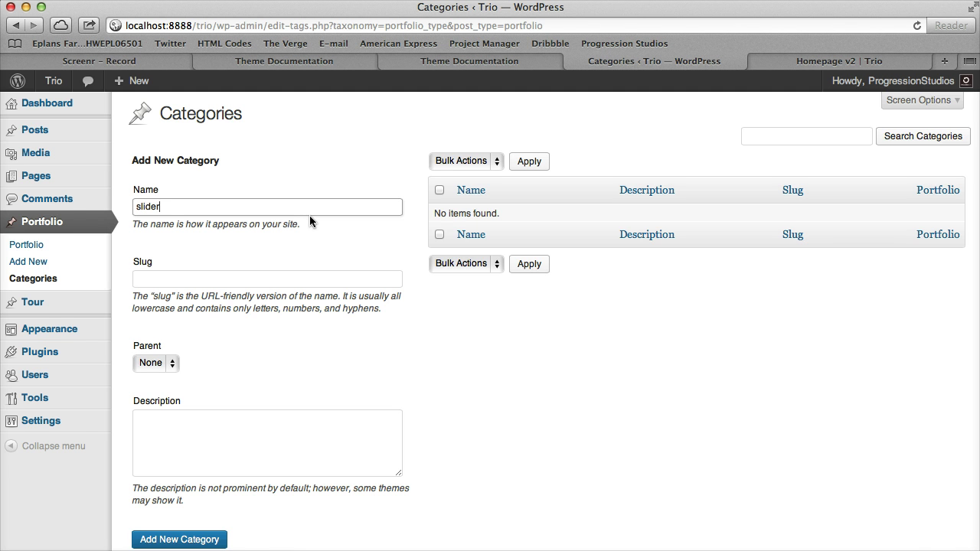
{"action": "scroll", "coordinate": [310, 218], "scroll_direction": "down", "scroll_amount": 2}
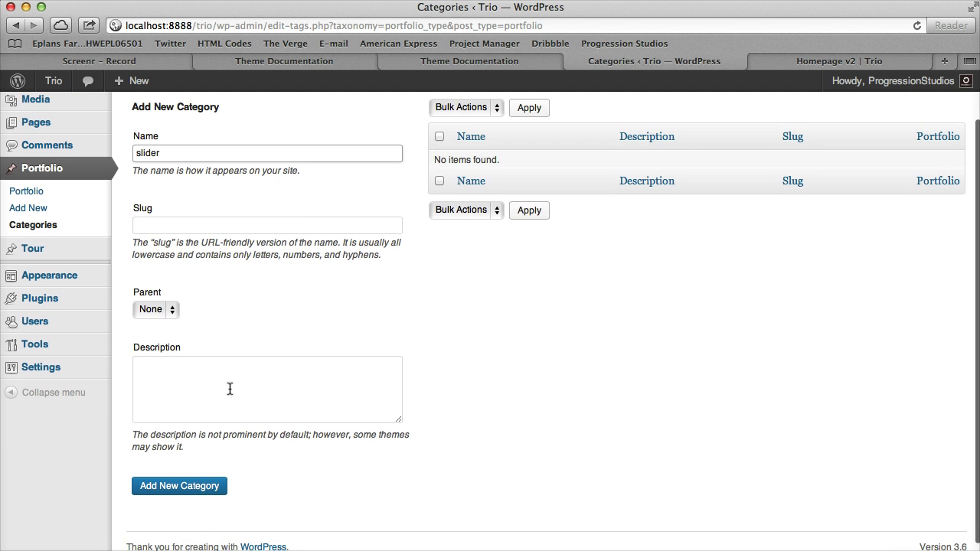
{"action": "left_click", "coordinate": [190, 487]}
{"action": "scroll", "coordinate": [518, 228], "scroll_direction": "up", "scroll_amount": 2}
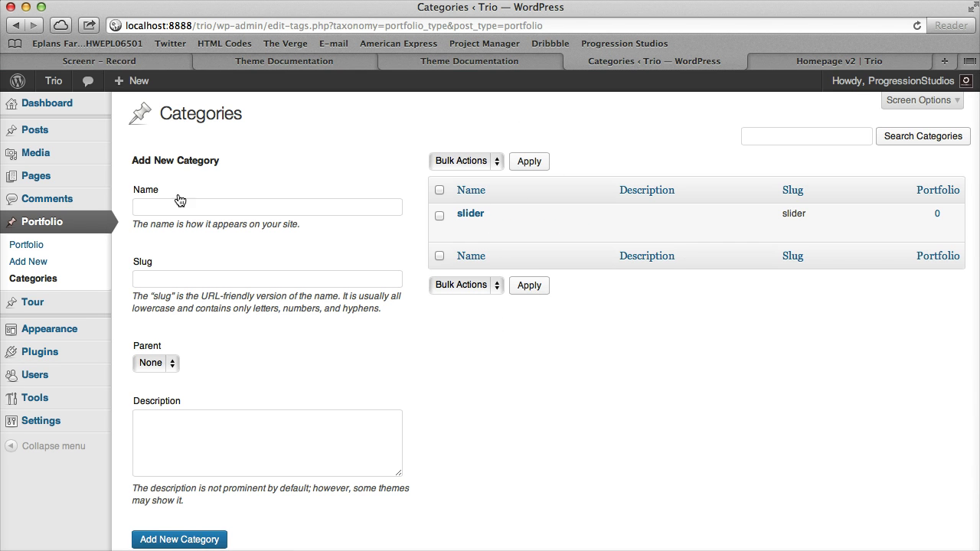
{"action": "mouse_move", "coordinate": [472, 226]}
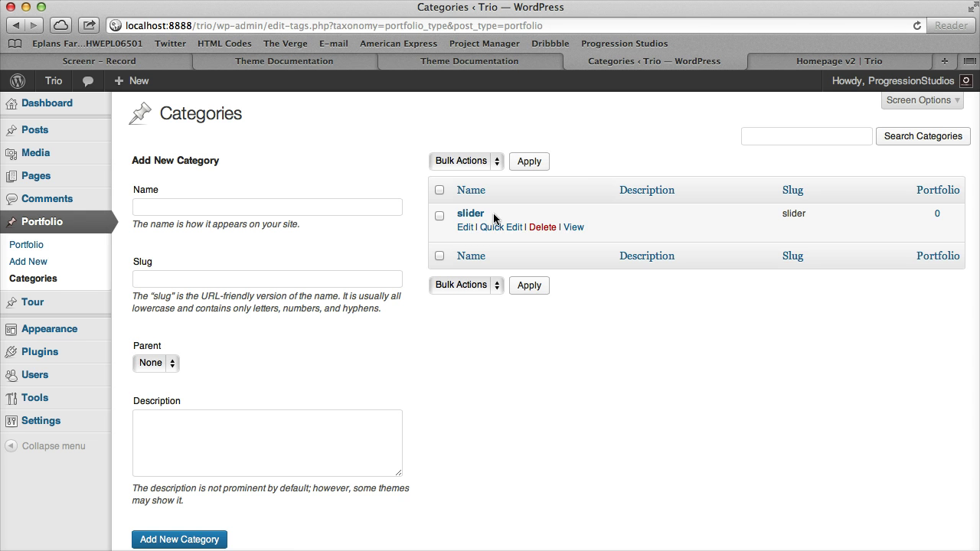
Set the Home page's portfolio category to "slider" and update the page
{"action": "left_click", "coordinate": [28, 179]}
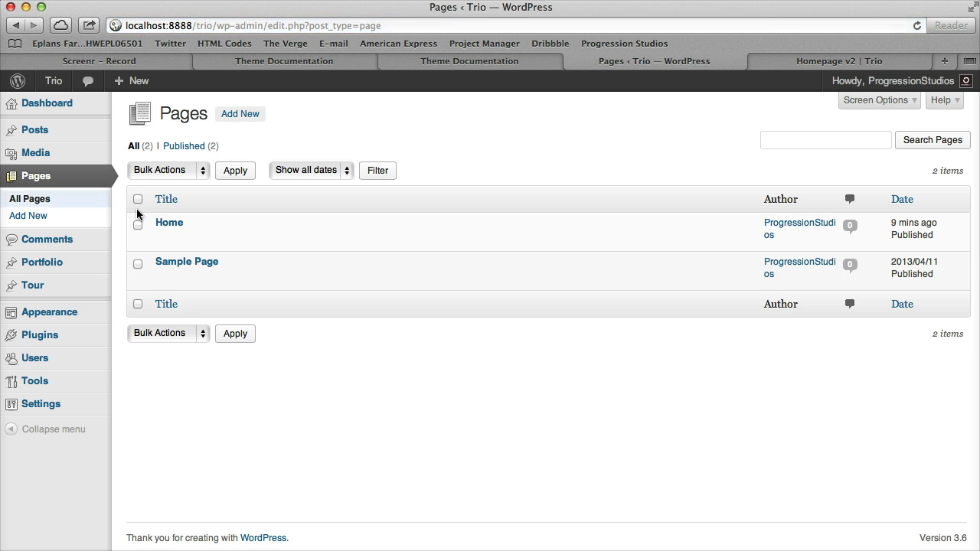
{"action": "left_click", "coordinate": [161, 239]}
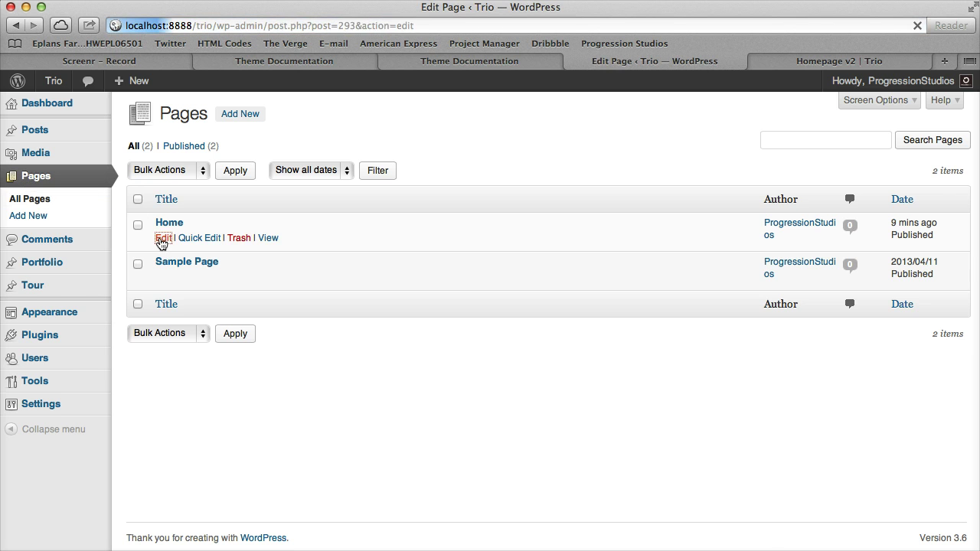
{"action": "scroll", "coordinate": [339, 238], "scroll_direction": "down", "scroll_amount": 1}
{"action": "scroll", "coordinate": [339, 243], "scroll_direction": "down", "scroll_amount": 5}
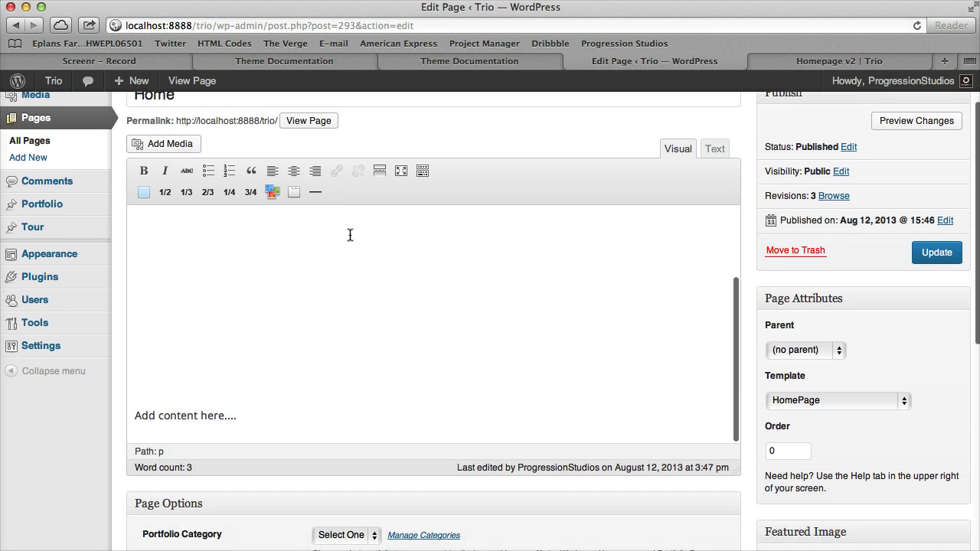
{"action": "scroll", "coordinate": [361, 232], "scroll_direction": "down", "scroll_amount": 4}
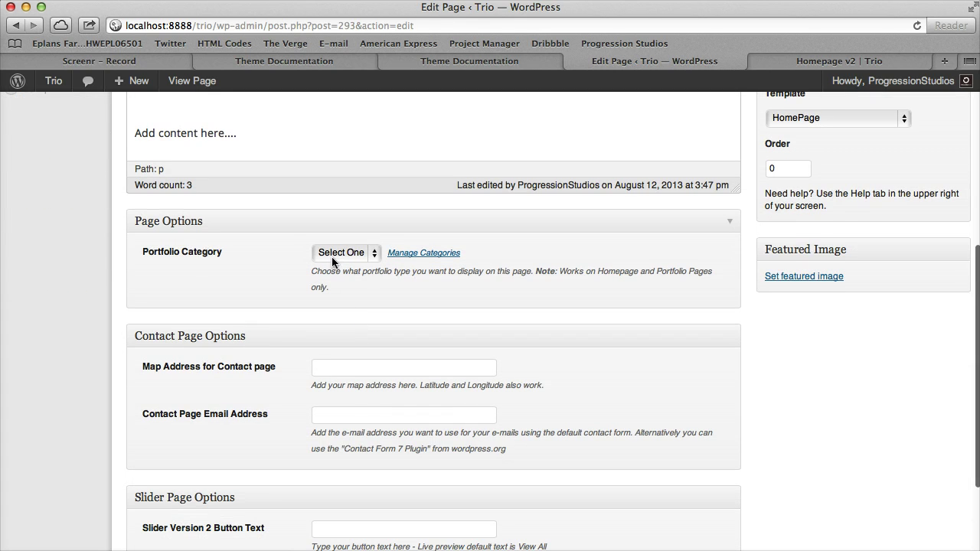
{"action": "left_click_drag", "start_coordinate": [139, 252], "coordinate": [253, 252]}
{"action": "left_click", "coordinate": [253, 253]}
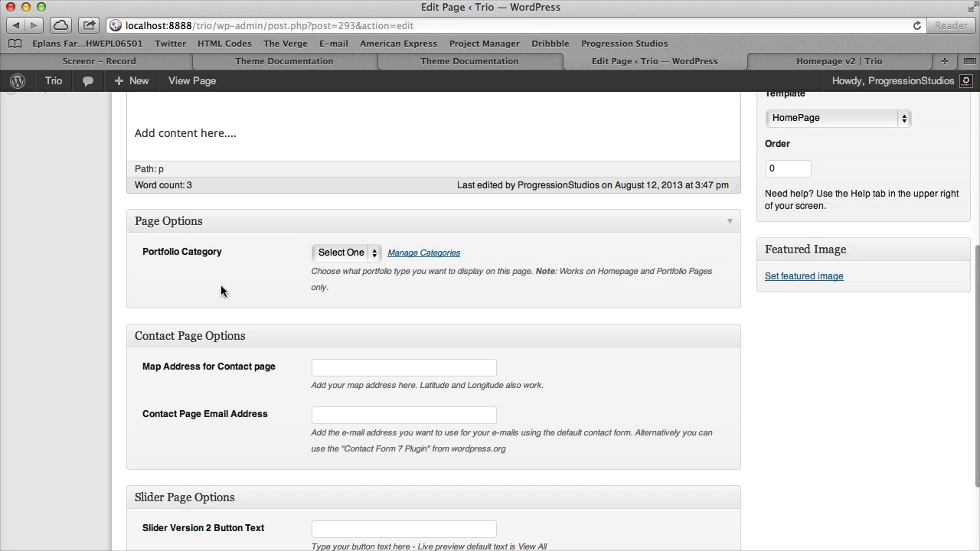
{"action": "left_click", "coordinate": [337, 253]}
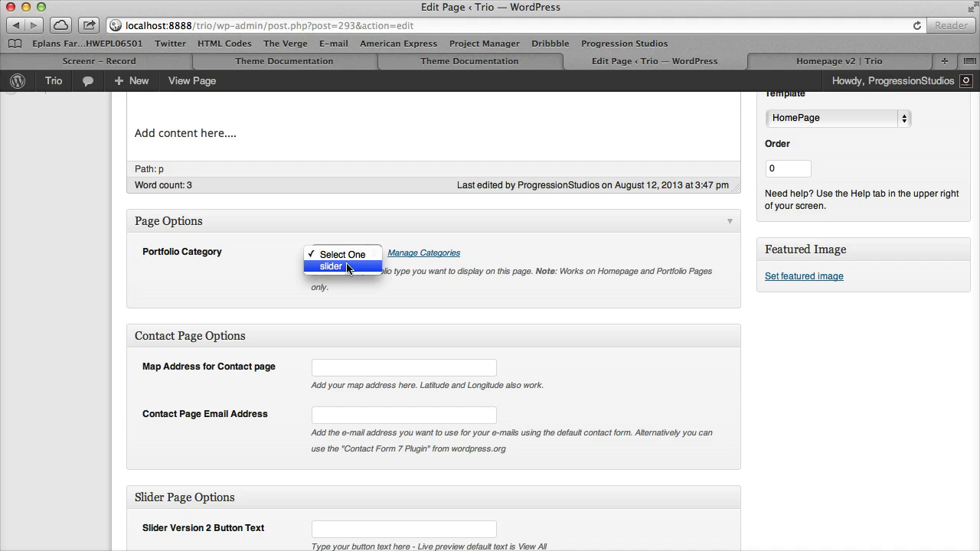
{"action": "left_click", "coordinate": [277, 267]}
{"action": "scroll", "coordinate": [389, 302], "scroll_direction": "up", "scroll_amount": 5}
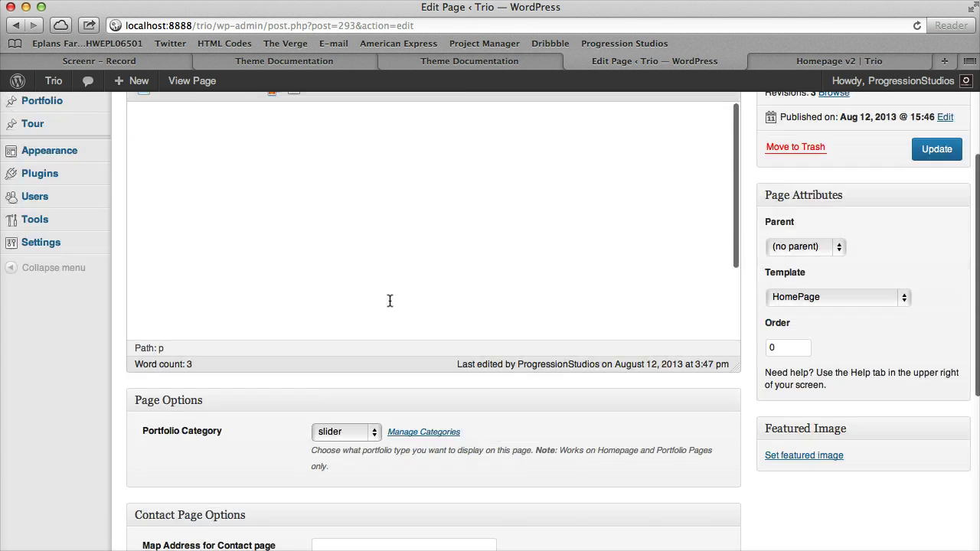
{"action": "left_click", "coordinate": [936, 310]}
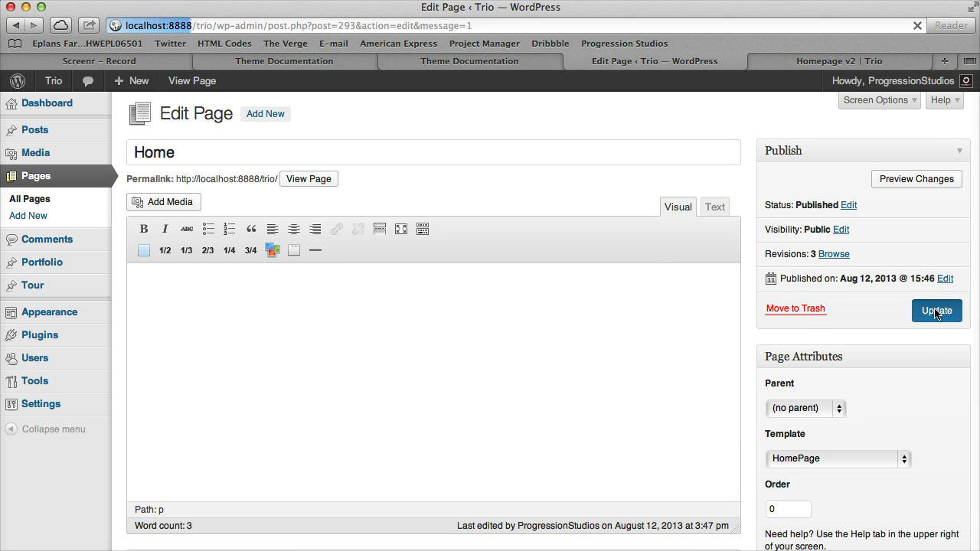
View the live Home page in a separate browser tab to check its header area
{"action": "right_click", "coordinate": [201, 80]}
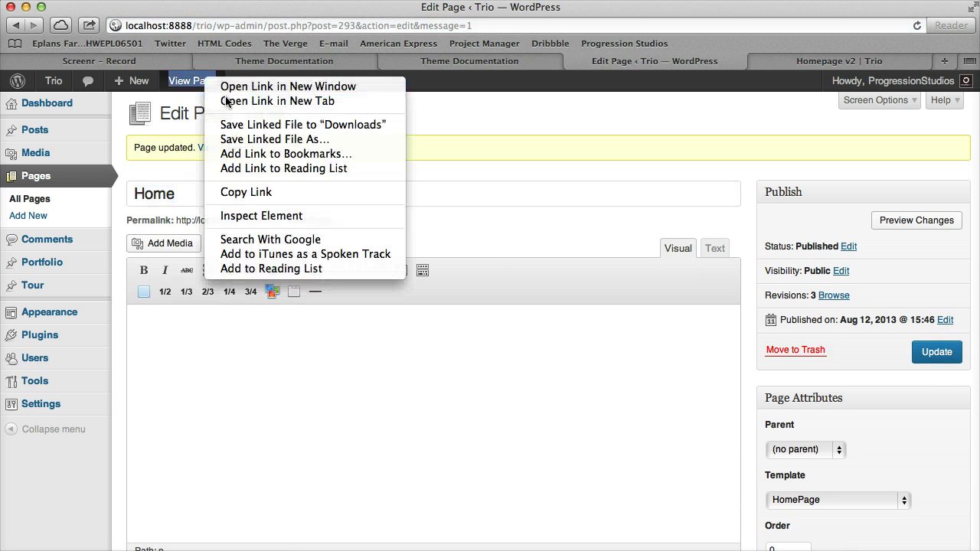
{"action": "left_click", "coordinate": [230, 102]}
{"action": "left_click", "coordinate": [728, 61]}
{"action": "left_click", "coordinate": [574, 65]}
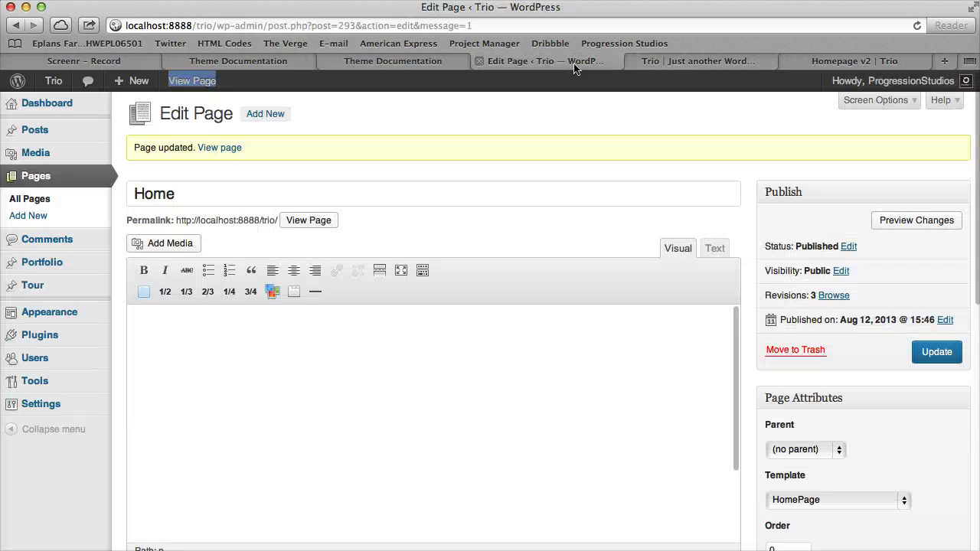
{"action": "left_click", "coordinate": [667, 65]}
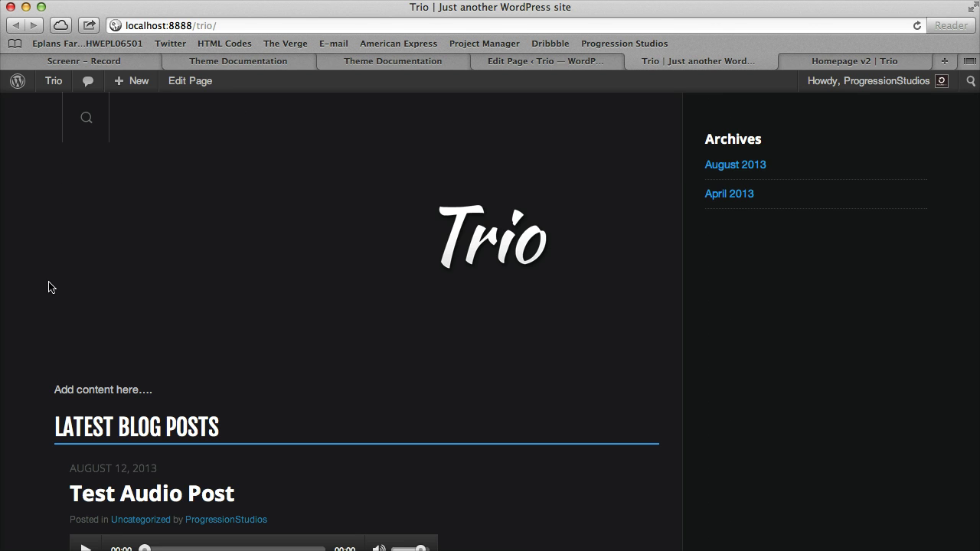
Start a new portfolio post titled "Slide 1" with the body text "Example content here..."
{"action": "left_click", "coordinate": [520, 62]}
{"action": "mouse_move", "coordinate": [61, 270]}
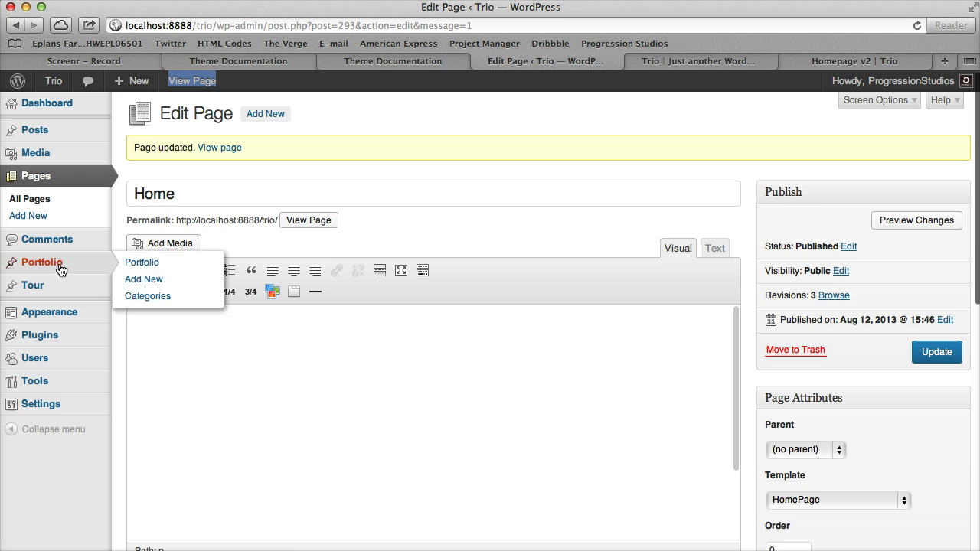
{"action": "scroll", "coordinate": [394, 320], "scroll_direction": "down", "scroll_amount": 3}
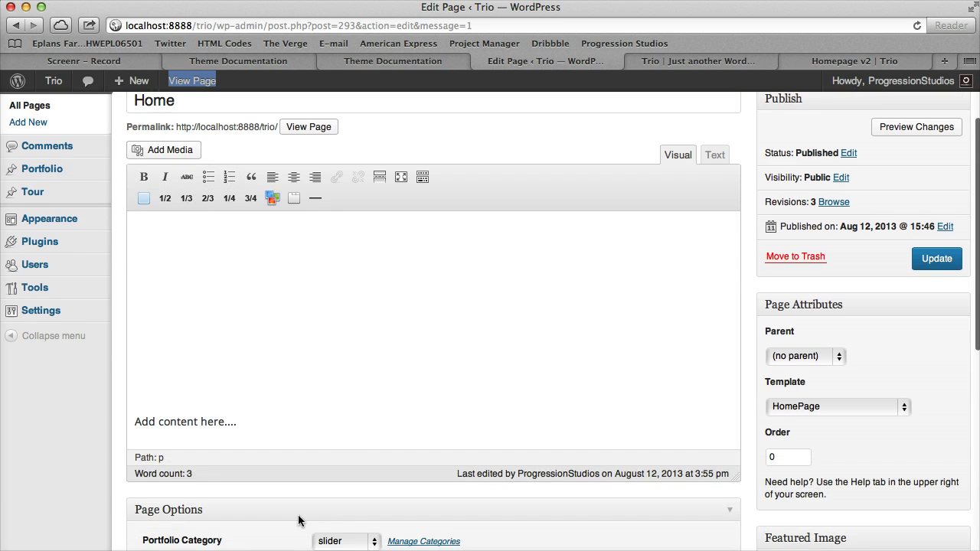
{"action": "scroll", "coordinate": [81, 180], "scroll_direction": "up", "scroll_amount": 3}
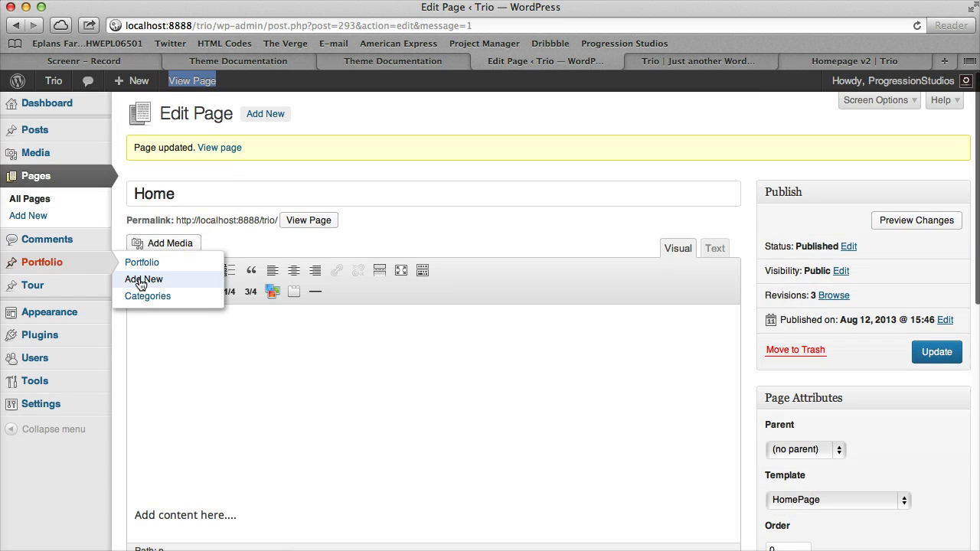
{"action": "left_click", "coordinate": [142, 280]}
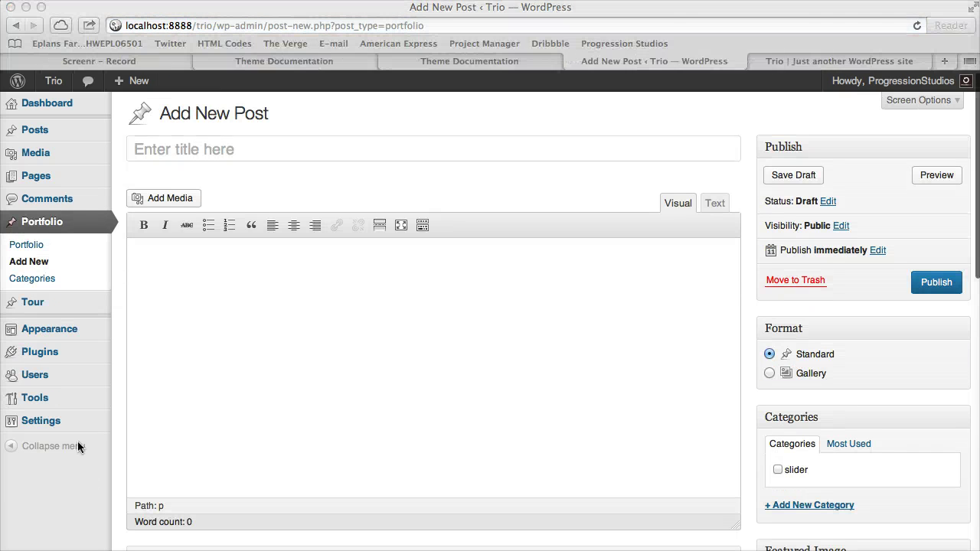
{"action": "left_click", "coordinate": [199, 157]}
{"action": "type", "text": "S"}
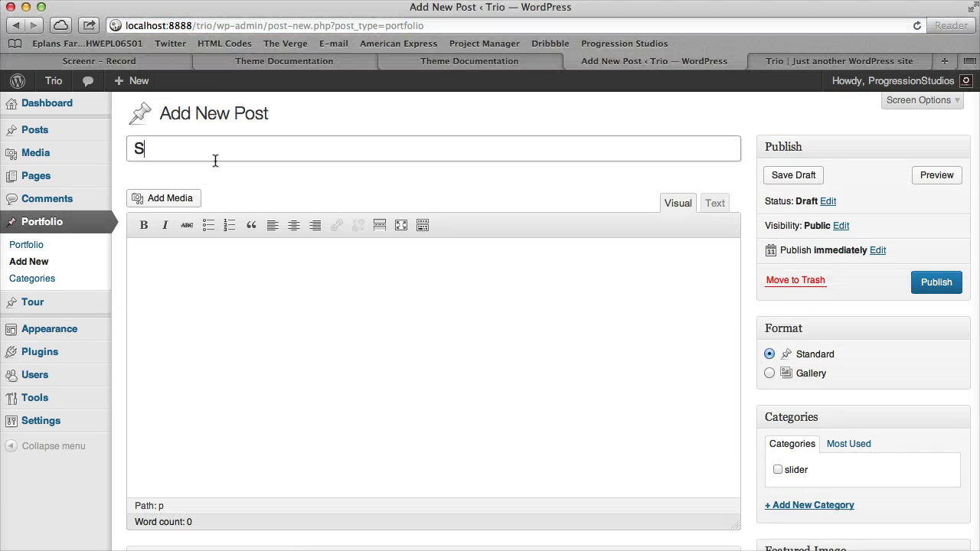
{"action": "type", "text": "lider"}
{"action": "left_click", "coordinate": [285, 357]}
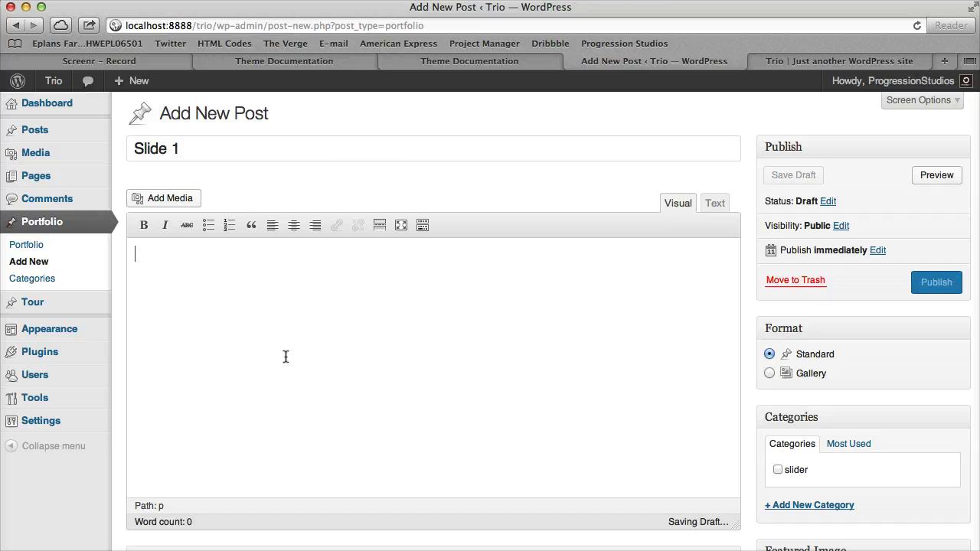
{"action": "type", "text": "Example content here..."}
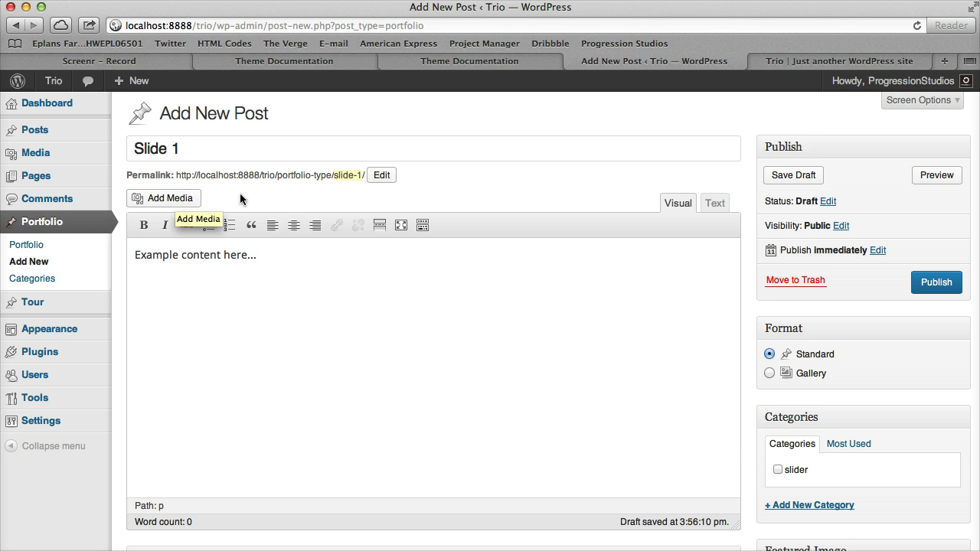
Upload slider-text-1.jpg to the media library and set it as the Slide 1 post's featured image
{"action": "left_click", "coordinate": [175, 202]}
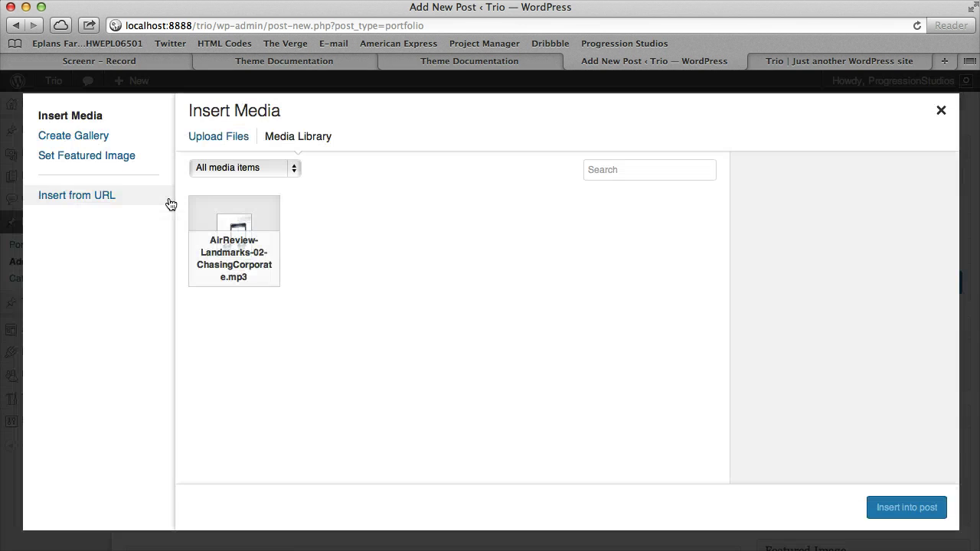
{"action": "left_click_drag", "start_coordinate": [979, 299], "coordinate": [448, 258]}
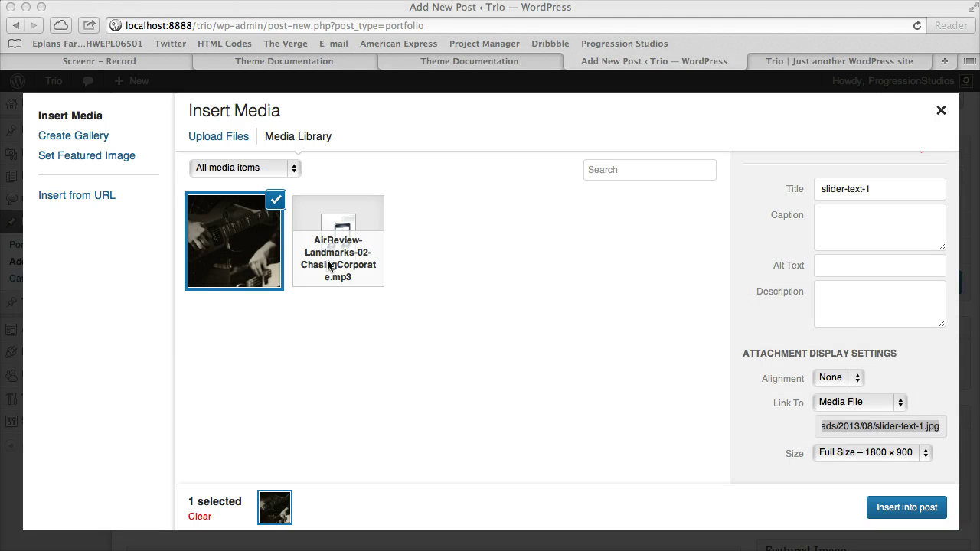
{"action": "left_click", "coordinate": [616, 293]}
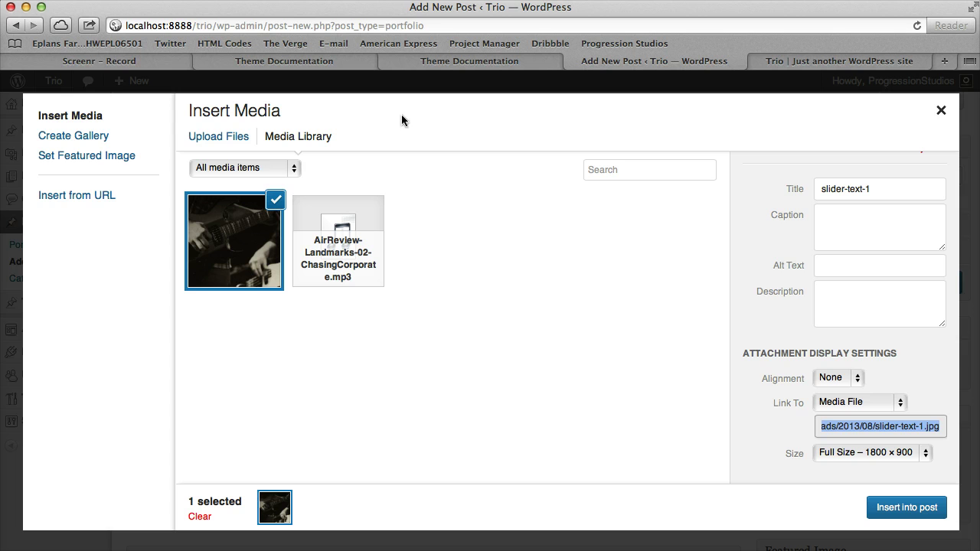
{"action": "left_click", "coordinate": [104, 157]}
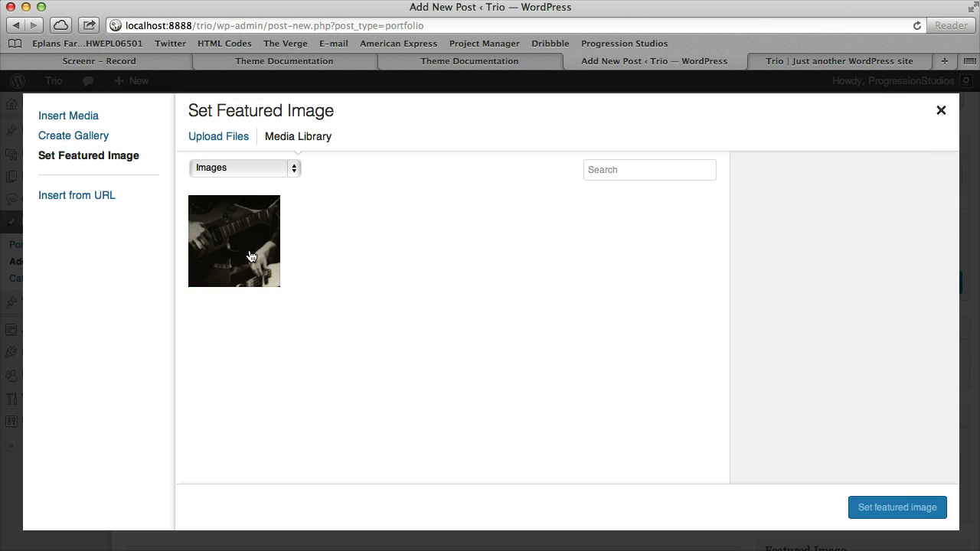
{"action": "left_click", "coordinate": [250, 256]}
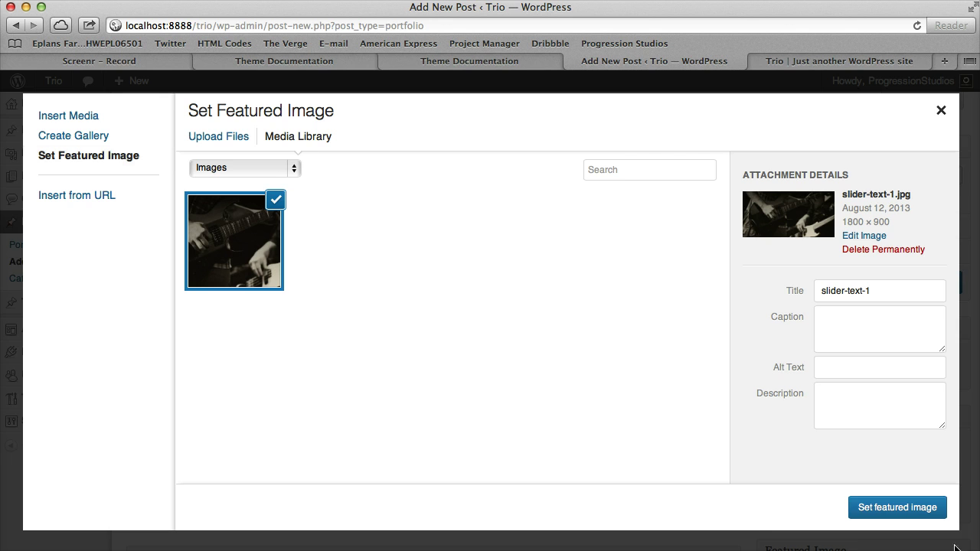
{"action": "left_click", "coordinate": [912, 516]}
Assign the Slide 1 post to the "slider" category and publish it
{"action": "scroll", "coordinate": [597, 429], "scroll_direction": "down", "scroll_amount": 5}
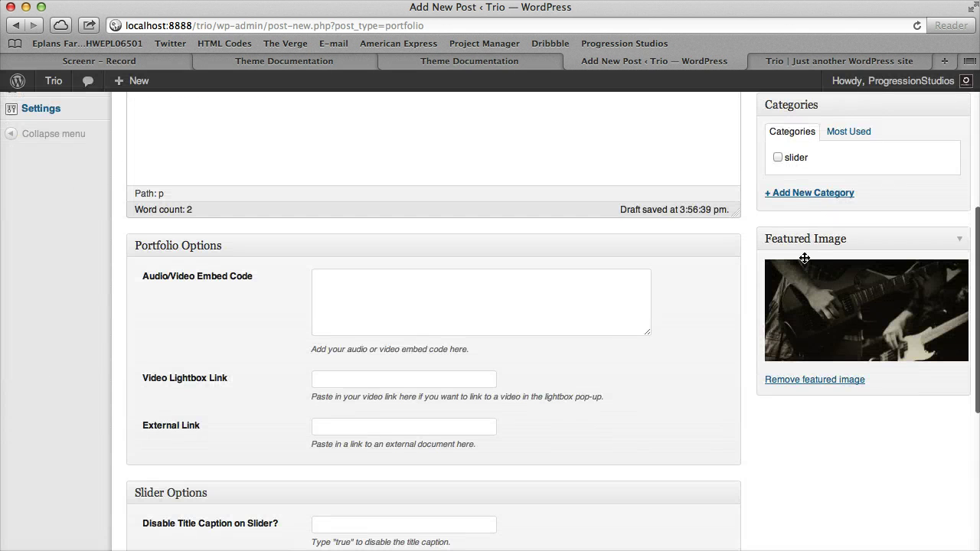
{"action": "scroll", "coordinate": [863, 339], "scroll_direction": "up", "scroll_amount": 5}
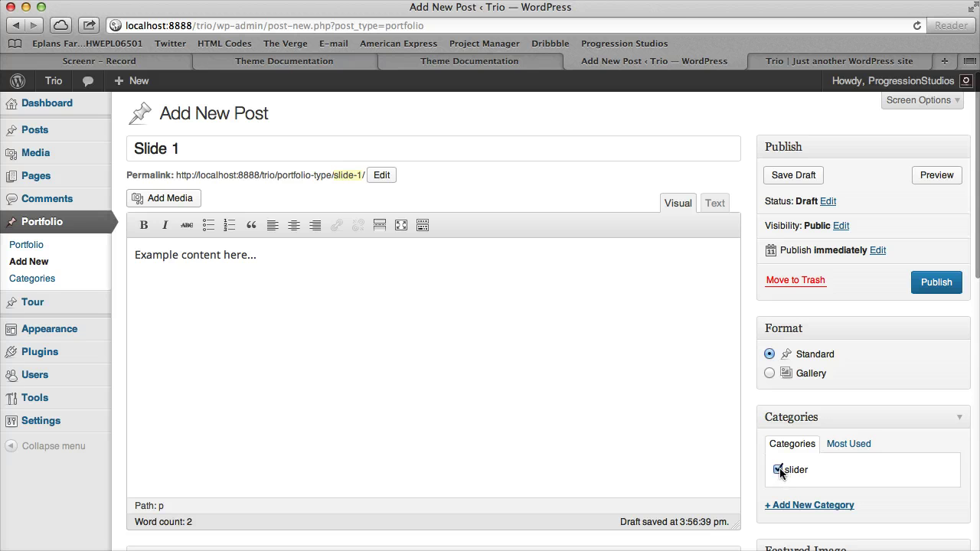
{"action": "left_click", "coordinate": [779, 468]}
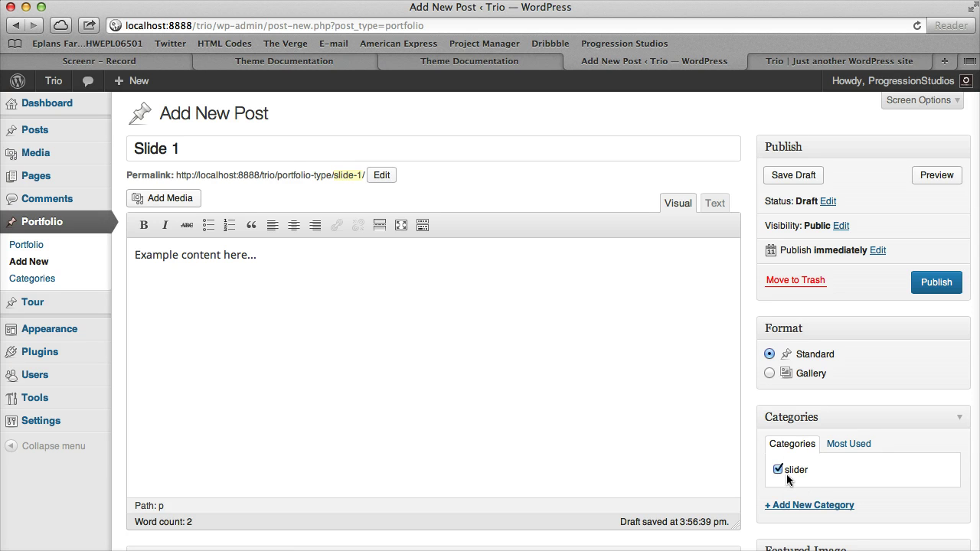
{"action": "left_click", "coordinate": [939, 287]}
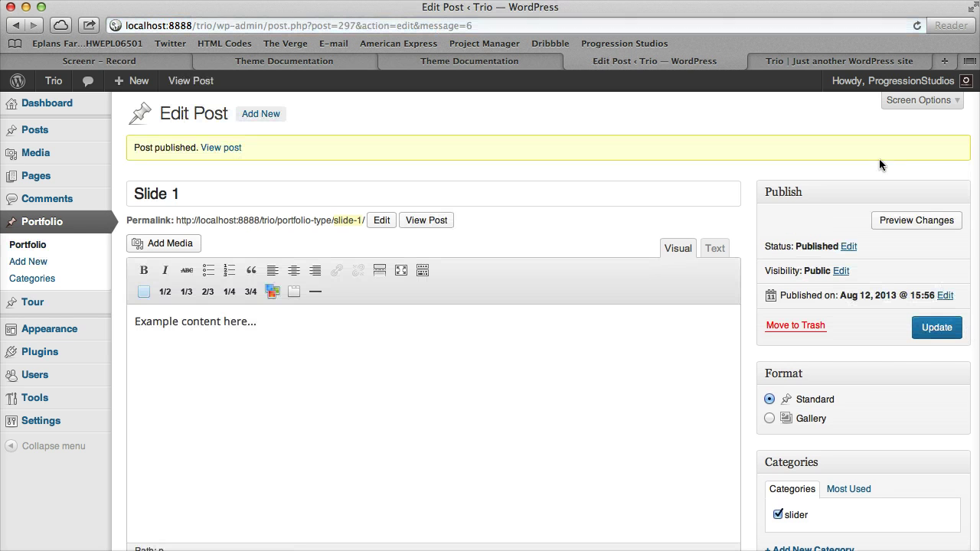
Reload the live Home page to check the slide in the header
{"action": "left_click", "coordinate": [861, 62]}
{"action": "left_click", "coordinate": [918, 26]}
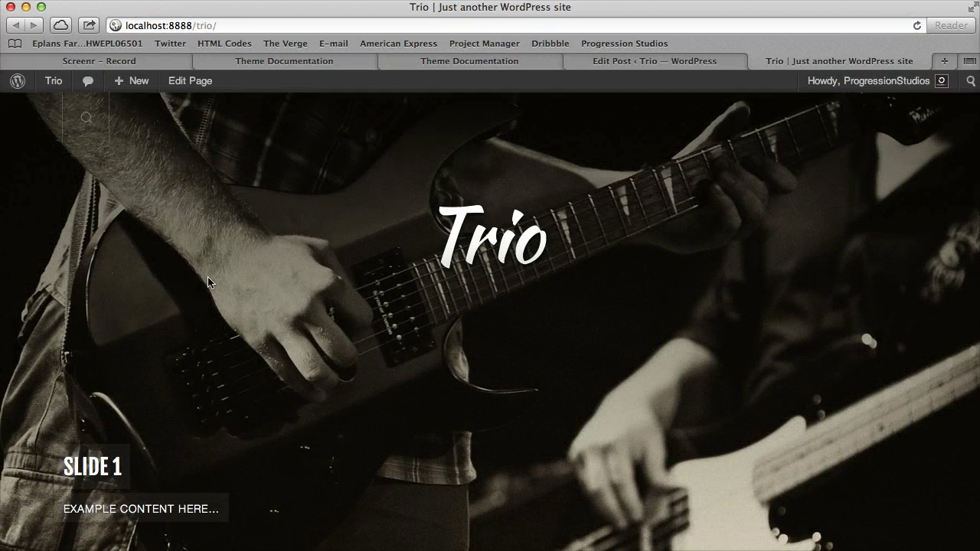
Edit the Home page to remove the empty space above the text "Add content here...." and update the page
{"action": "scroll", "coordinate": [372, 291], "scroll_direction": "down", "scroll_amount": 3}
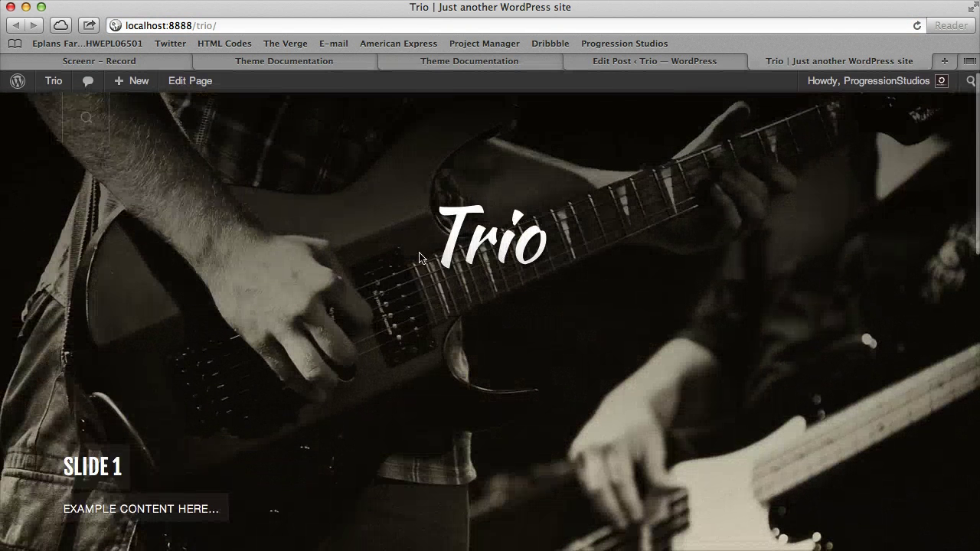
{"action": "scroll", "coordinate": [422, 274], "scroll_direction": "down", "scroll_amount": 10}
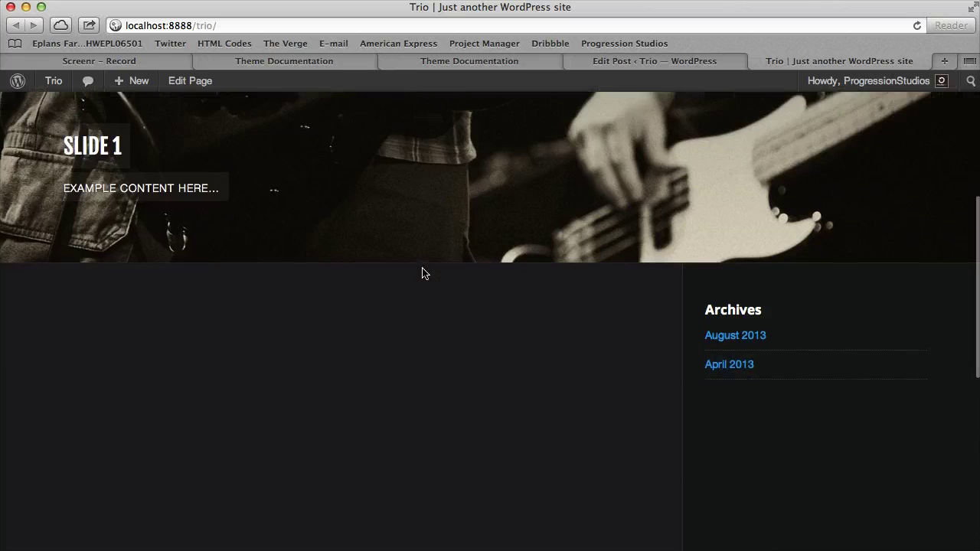
{"action": "scroll", "coordinate": [403, 278], "scroll_direction": "up", "scroll_amount": 15}
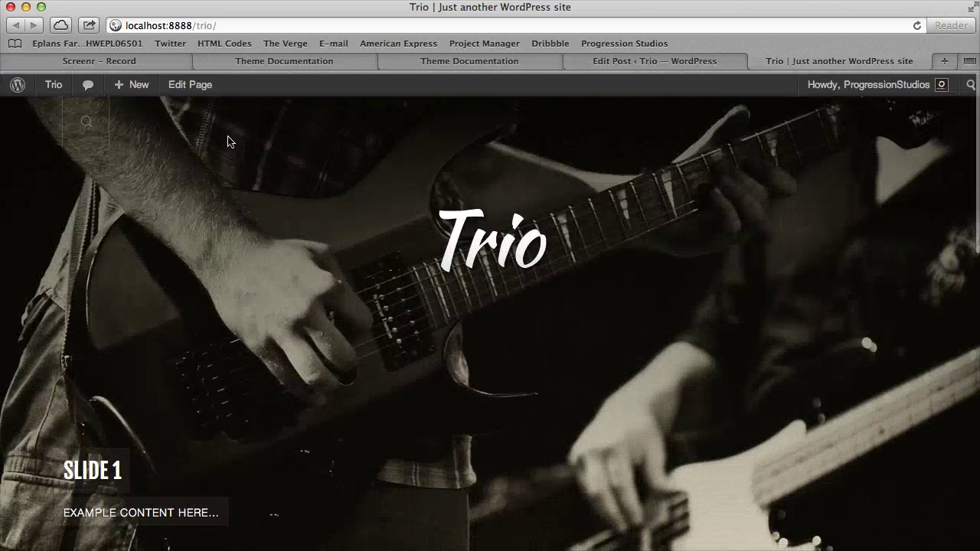
{"action": "left_click", "coordinate": [196, 82]}
{"action": "scroll", "coordinate": [276, 350], "scroll_direction": "down", "scroll_amount": 1}
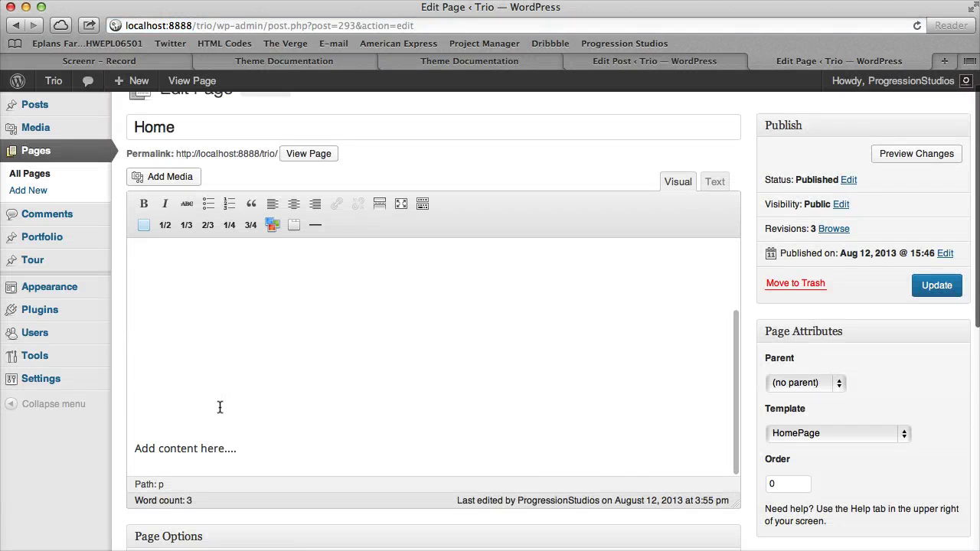
{"action": "left_click_drag", "start_coordinate": [219, 406], "coordinate": [145, 219]}
{"action": "key", "text": "BackSpace"}
{"action": "key", "text": "BackSpace"}
{"action": "key", "text": "BackSpace"}
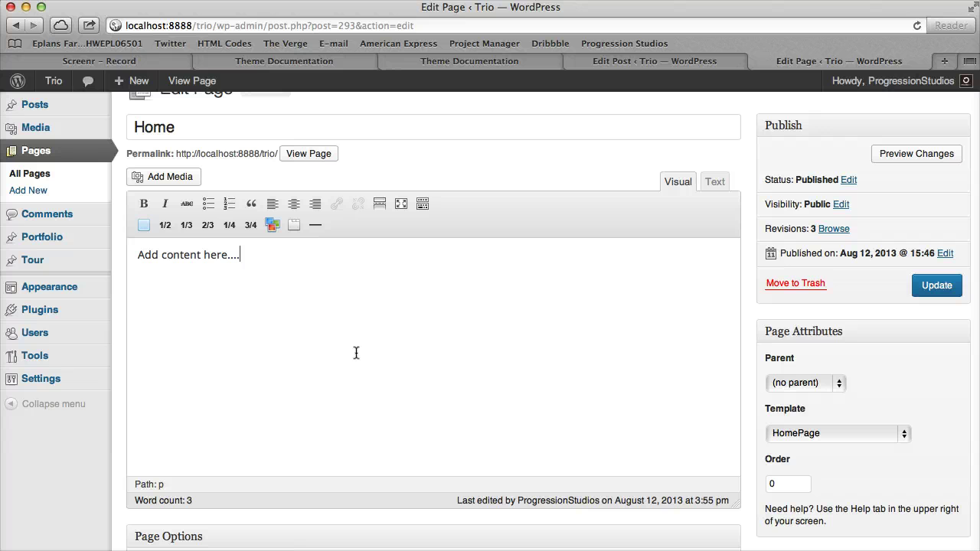
{"action": "left_click", "coordinate": [941, 286]}
View the live Home page and review its sections down to the footer, returning to the slider
{"action": "left_click", "coordinate": [190, 81]}
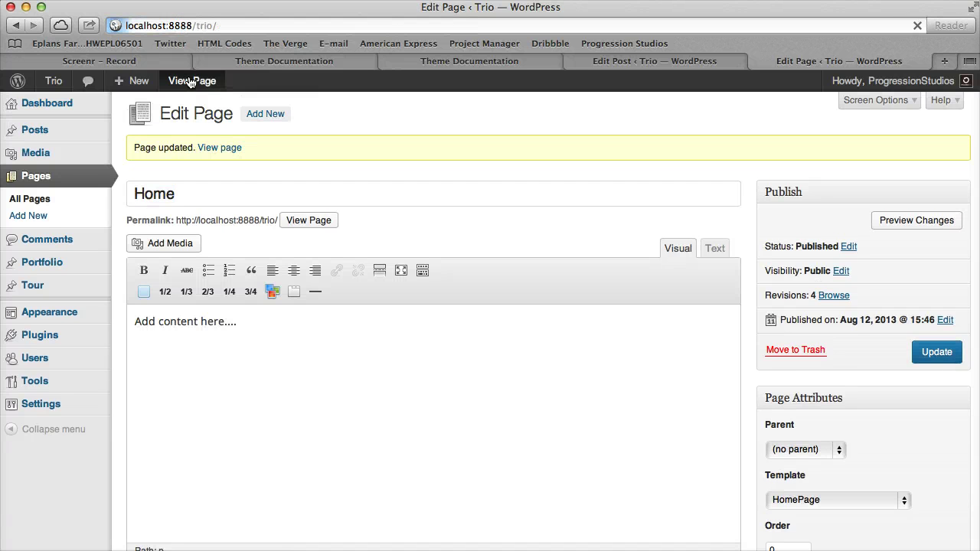
{"action": "scroll", "coordinate": [667, 289], "scroll_direction": "down", "scroll_amount": 5}
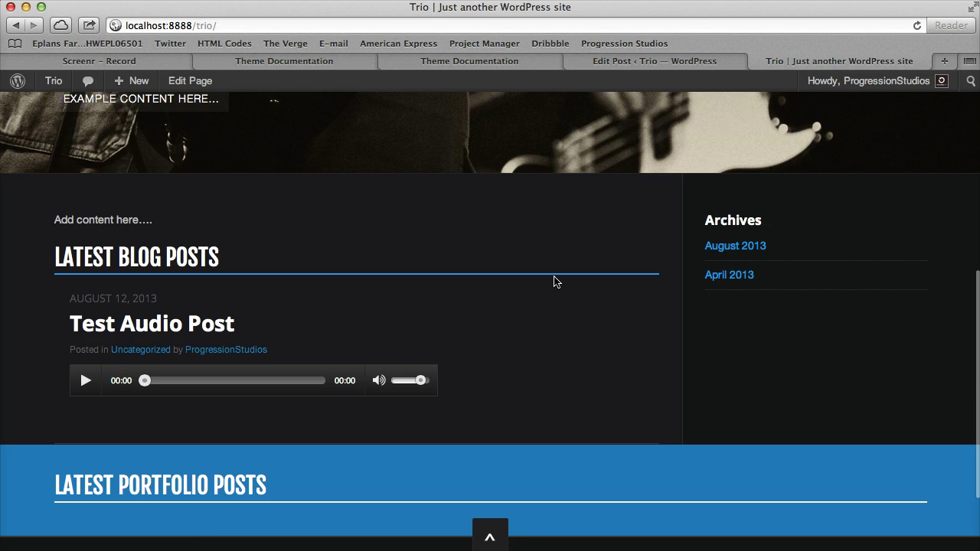
{"action": "scroll", "coordinate": [554, 282], "scroll_direction": "down", "scroll_amount": 3}
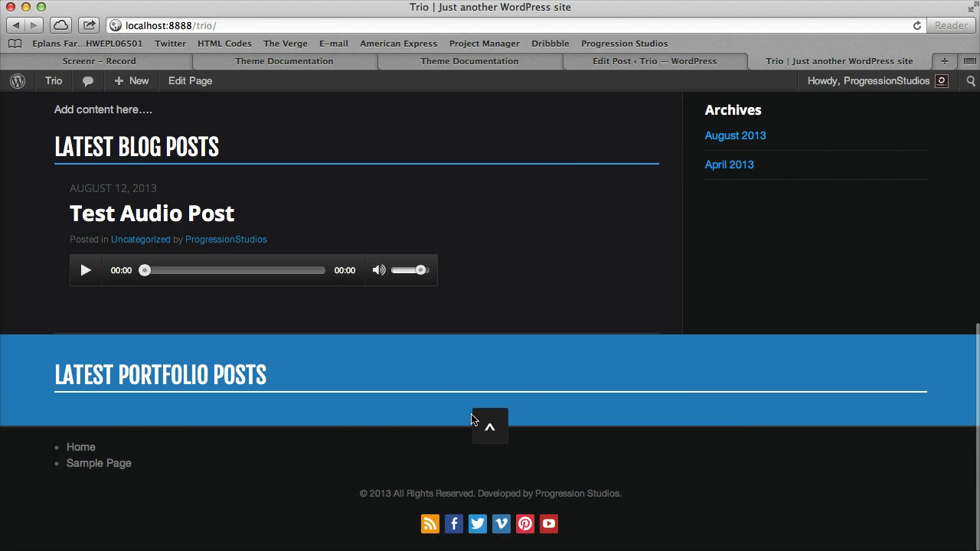
{"action": "left_click", "coordinate": [489, 425]}
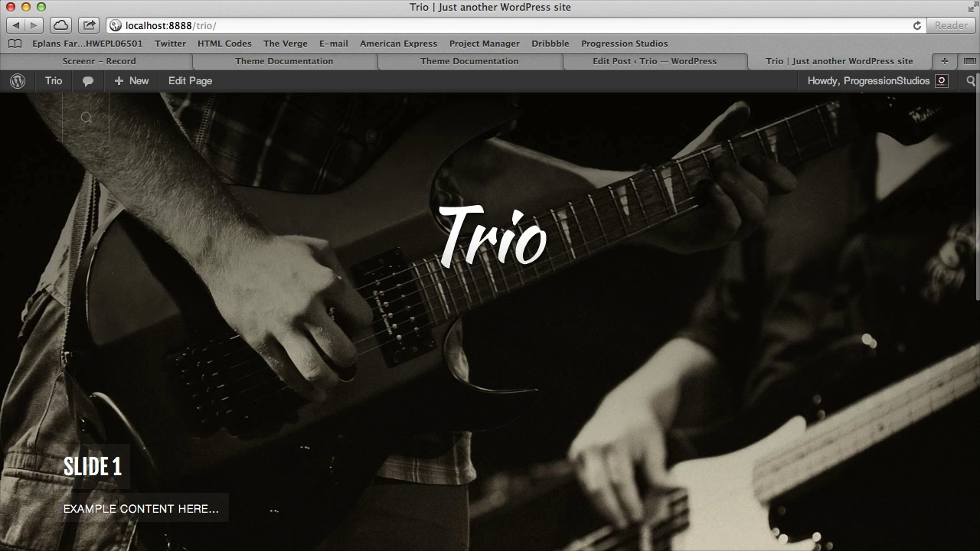
Review the Portfolio Options and Slider Options fields of the Slide 1 post
{"action": "left_click", "coordinate": [717, 63]}
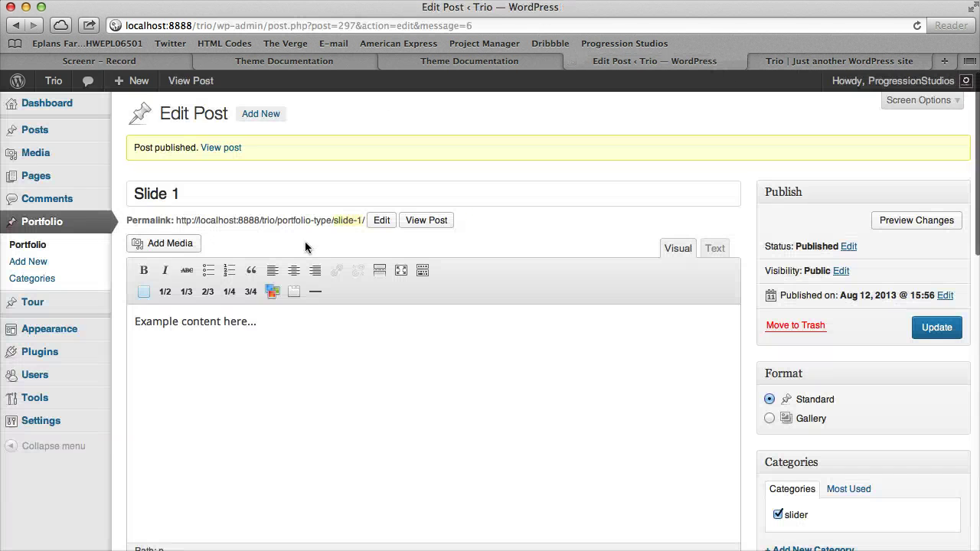
{"action": "scroll", "coordinate": [254, 183], "scroll_direction": "down", "scroll_amount": 6}
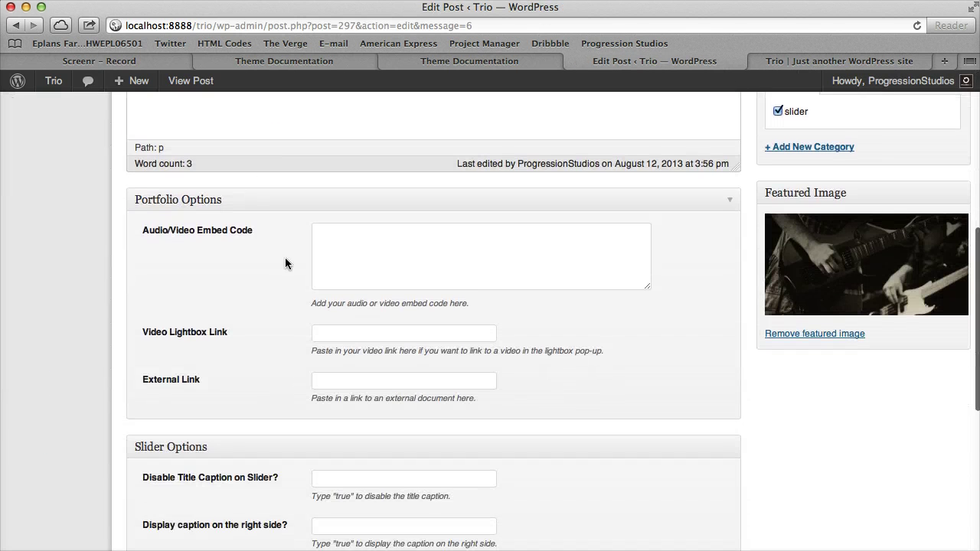
{"action": "left_click", "coordinate": [354, 330]}
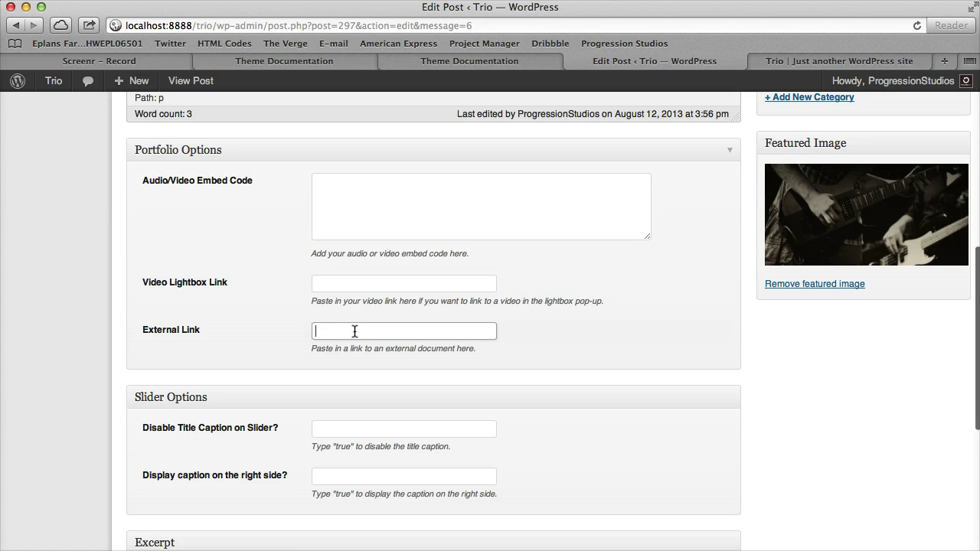
{"action": "scroll", "coordinate": [314, 333], "scroll_direction": "down", "scroll_amount": 2}
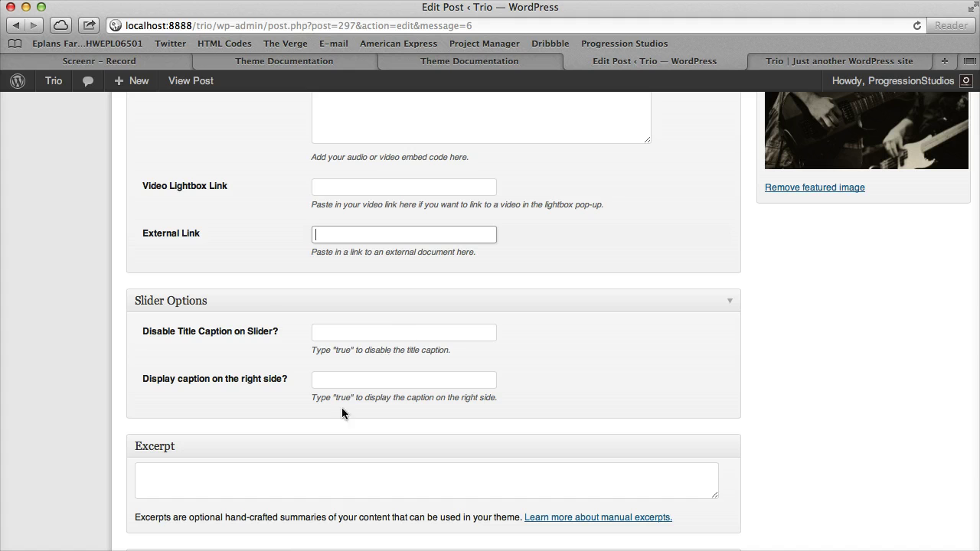
{"action": "left_click", "coordinate": [385, 332]}
{"action": "scroll", "coordinate": [384, 343], "scroll_direction": "down", "scroll_amount": 4}
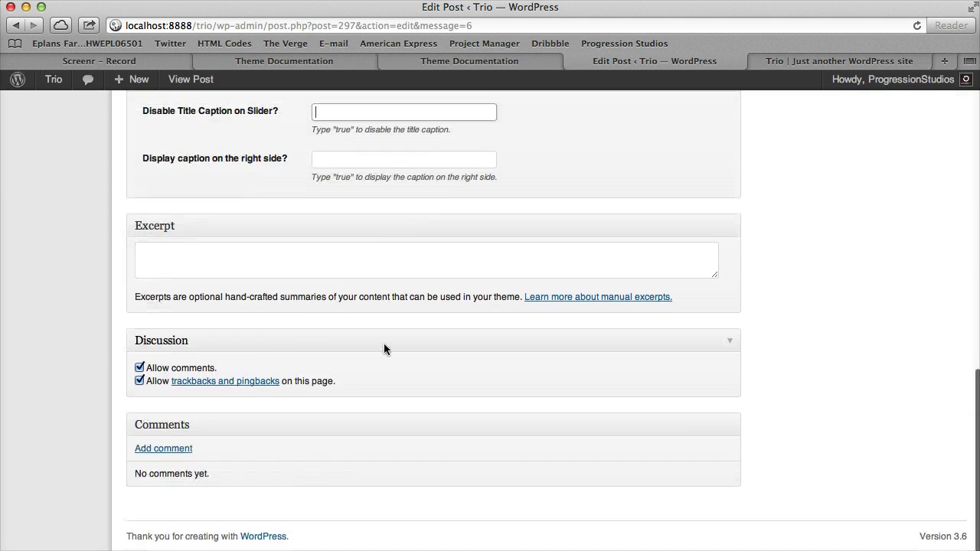
Start a new portfolio post titled "Slide 2" and assign it to the "slider" category
{"action": "scroll", "coordinate": [384, 344], "scroll_direction": "up", "scroll_amount": 15}
{"action": "left_click", "coordinate": [28, 264]}
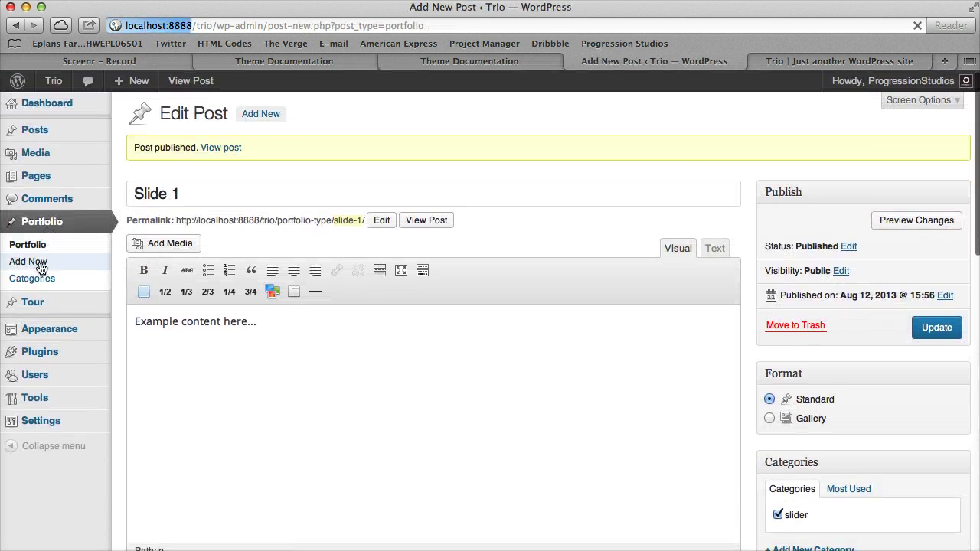
{"action": "type", "text": "Slide 2"}
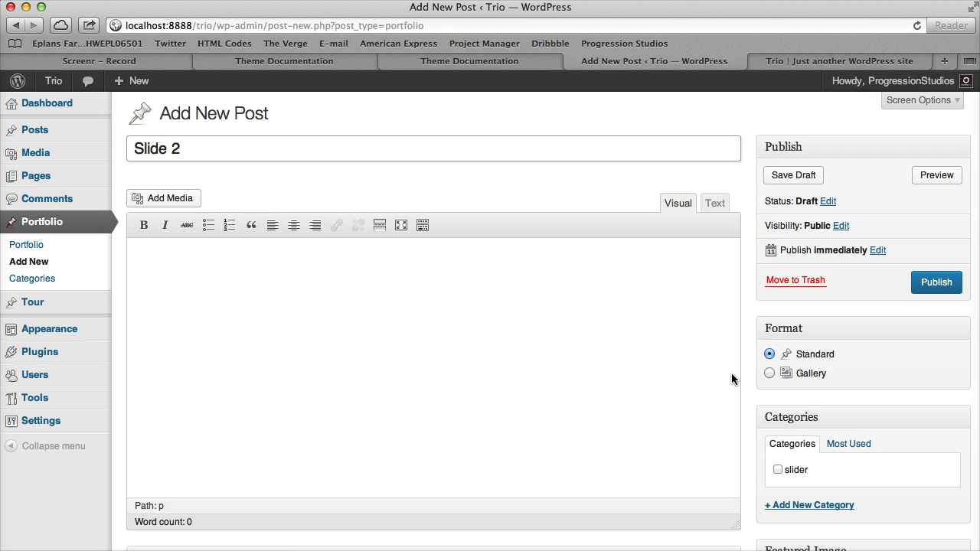
{"action": "left_click", "coordinate": [799, 472]}
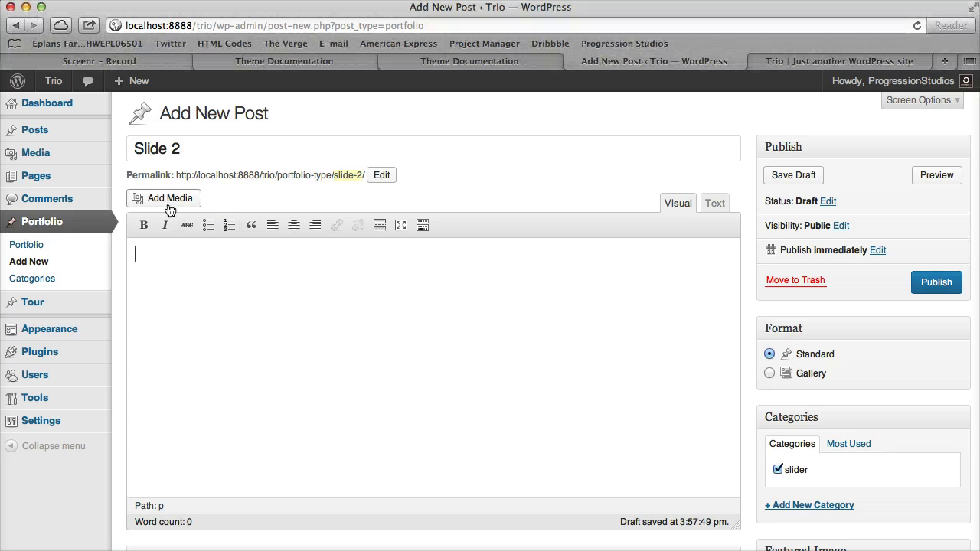
Upload slider-text-3.jpg to the media library, set it as the Slide 2 post's featured image, and publish the post
{"action": "left_click", "coordinate": [165, 199]}
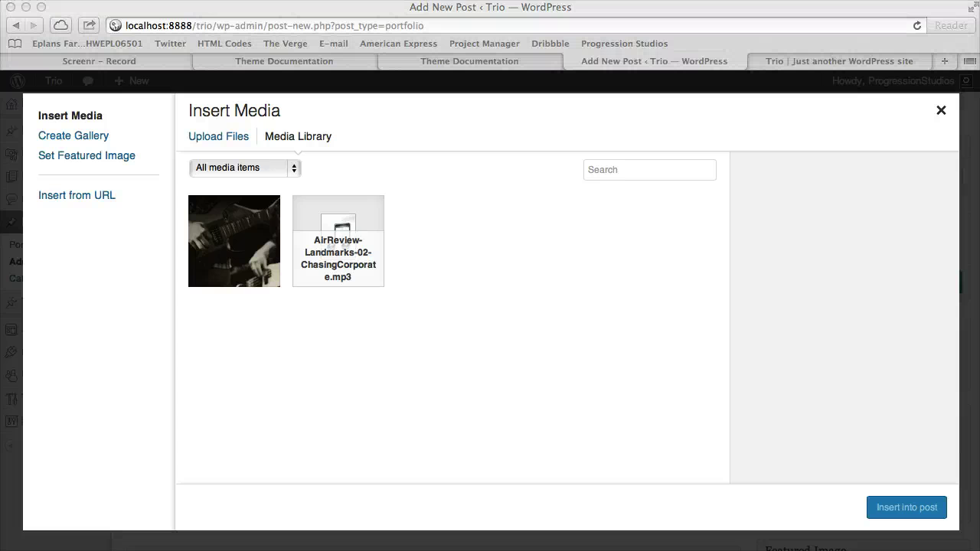
{"action": "left_click_drag", "start_coordinate": [12, 399], "coordinate": [494, 345]}
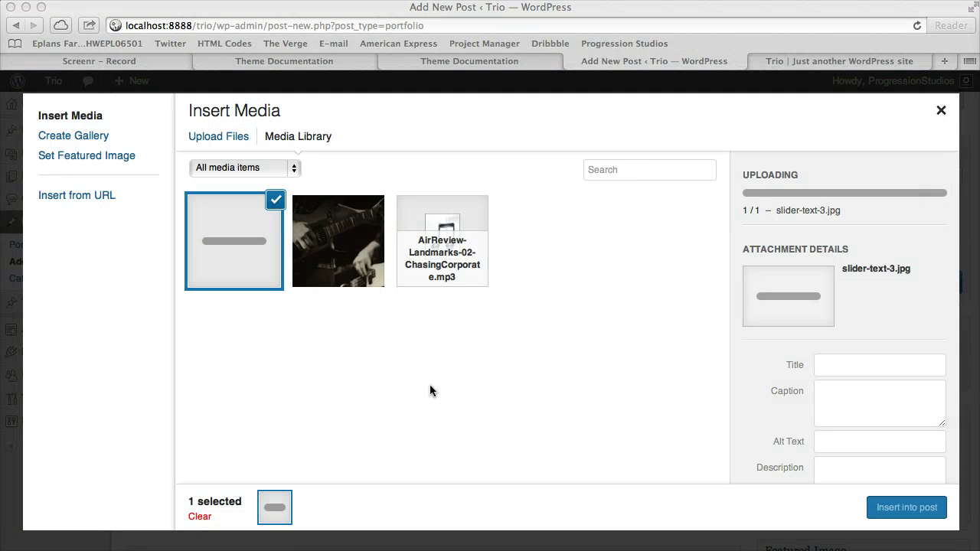
{"action": "left_click", "coordinate": [68, 160]}
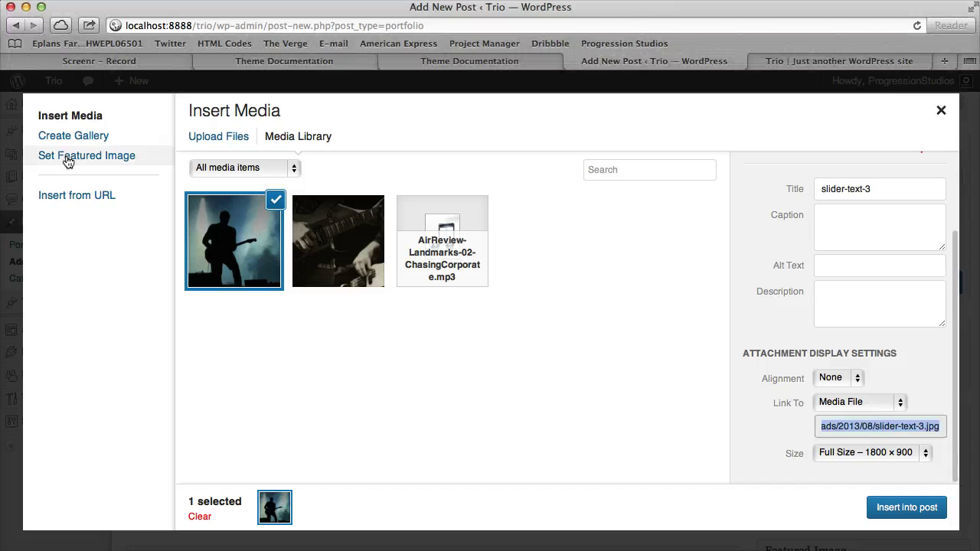
{"action": "left_click", "coordinate": [52, 160]}
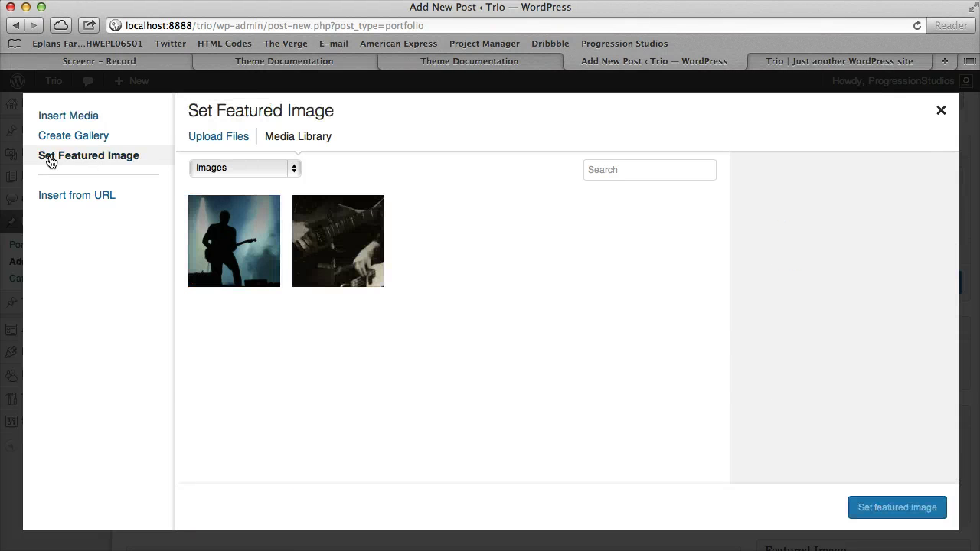
{"action": "left_click", "coordinate": [234, 270]}
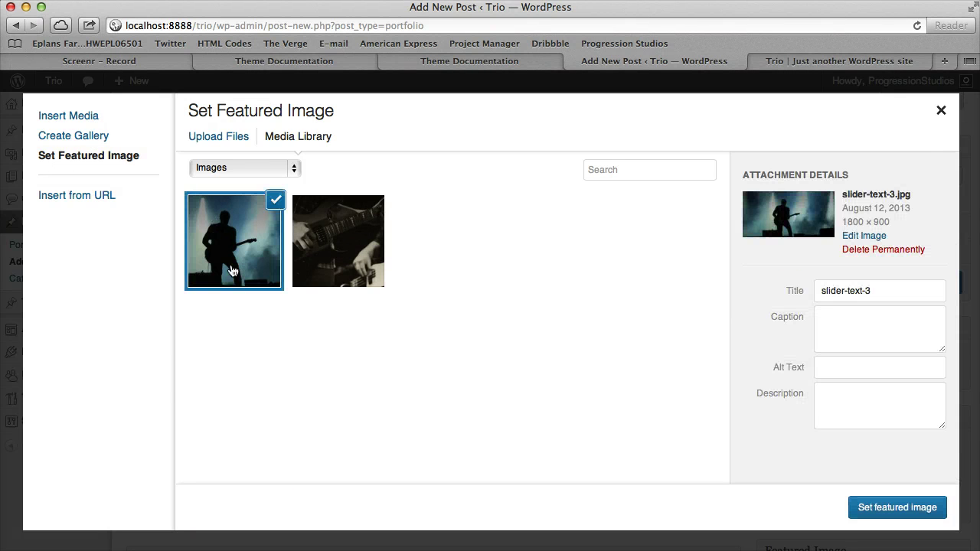
{"action": "left_click", "coordinate": [897, 507]}
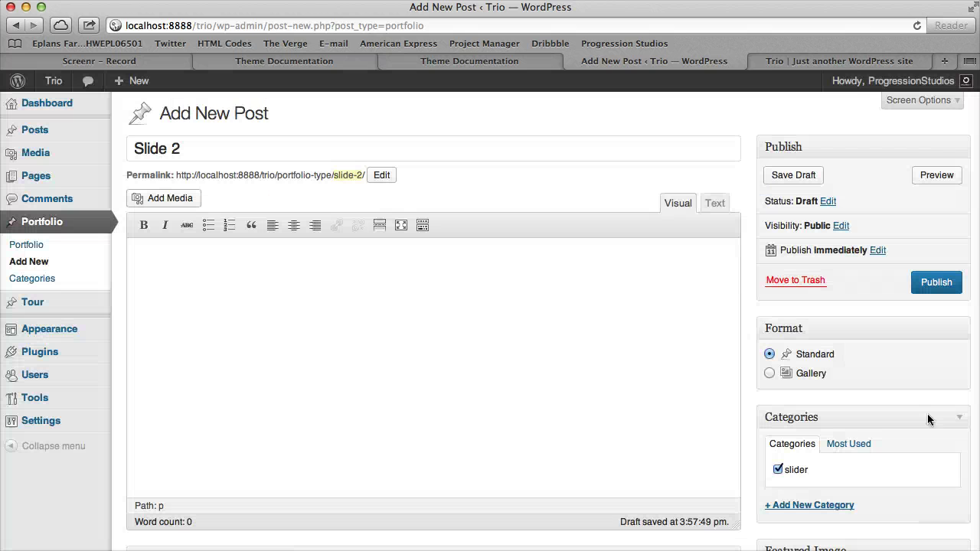
{"action": "left_click", "coordinate": [935, 283]}
Reload the live Home page and cycle through the slider in both directions to check its slides
{"action": "left_click", "coordinate": [842, 61]}
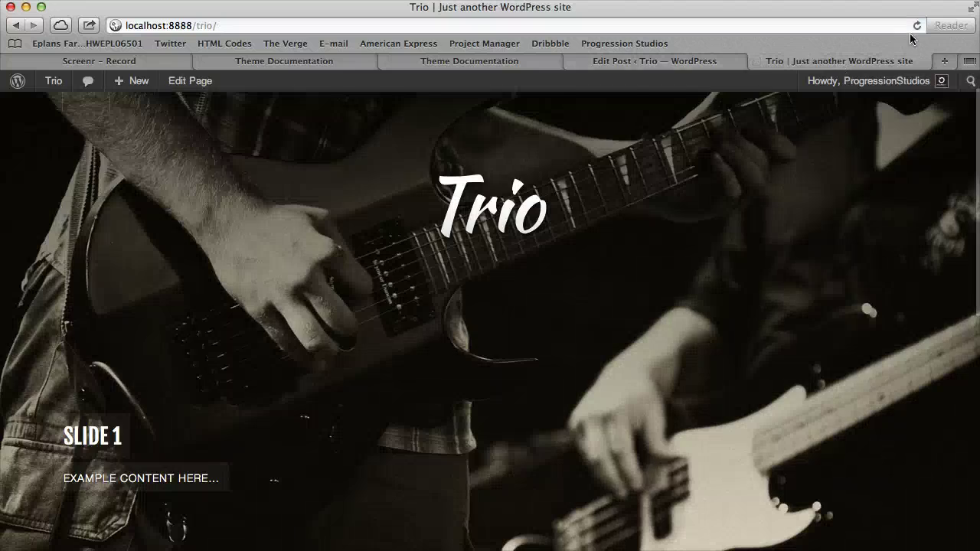
{"action": "left_click", "coordinate": [916, 25]}
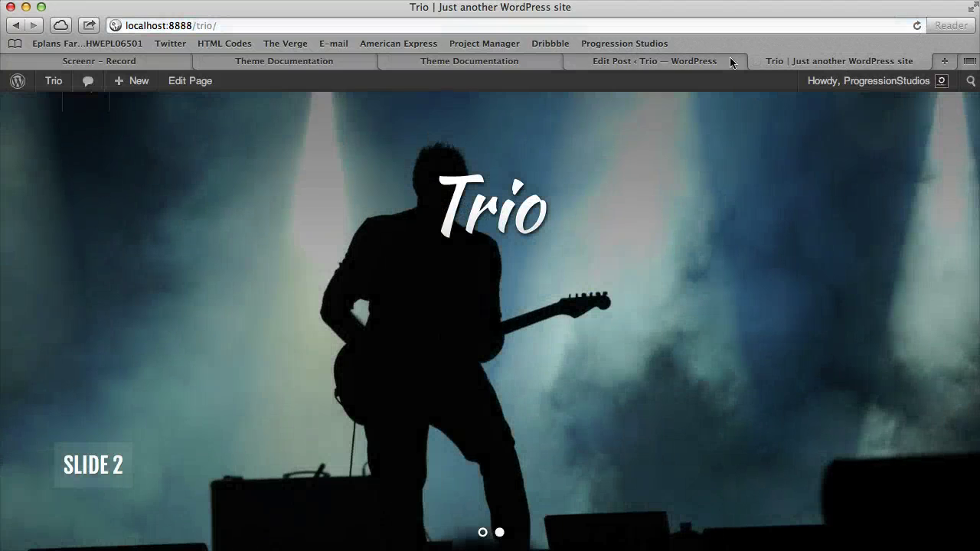
{"action": "left_click", "coordinate": [962, 326]}
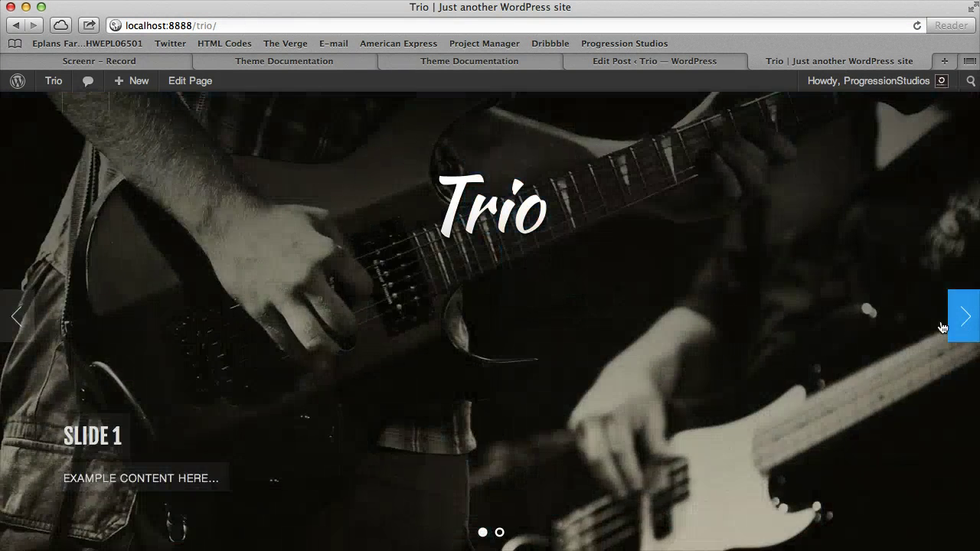
{"action": "left_click", "coordinate": [17, 313]}
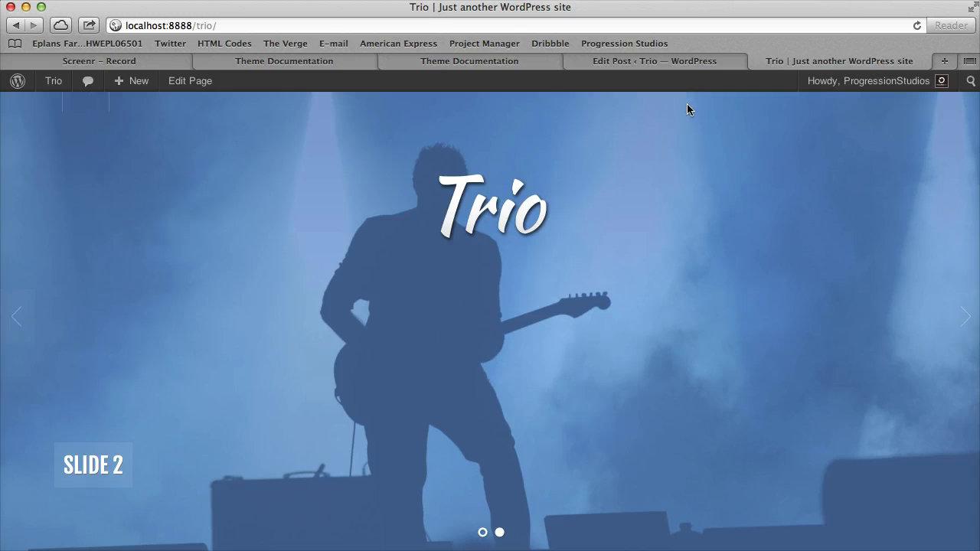
Set "Disable Title Caption on Slider?" to "true" for the Slide 2 post and save the update
{"action": "left_click", "coordinate": [654, 61]}
{"action": "scroll", "coordinate": [380, 291], "scroll_direction": "down", "scroll_amount": 10}
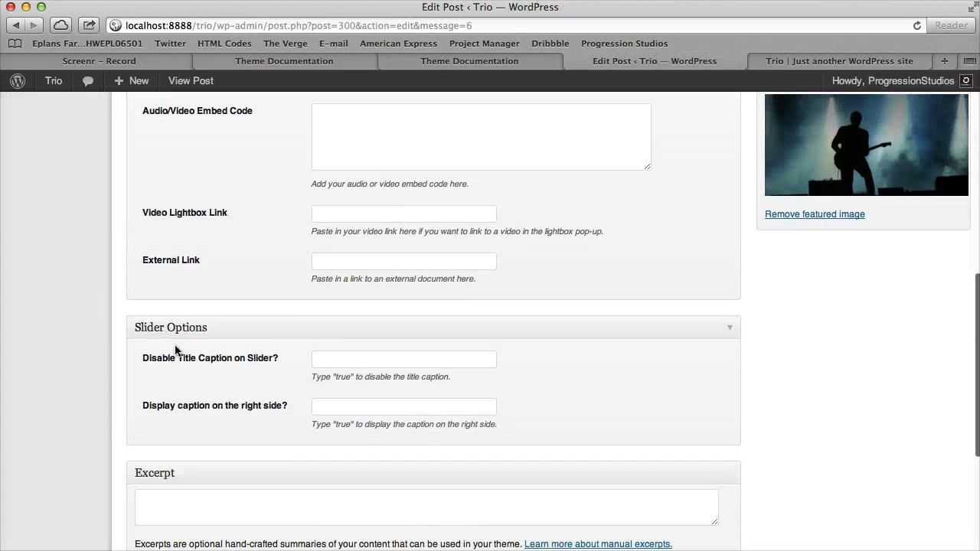
{"action": "left_click", "coordinate": [359, 359]}
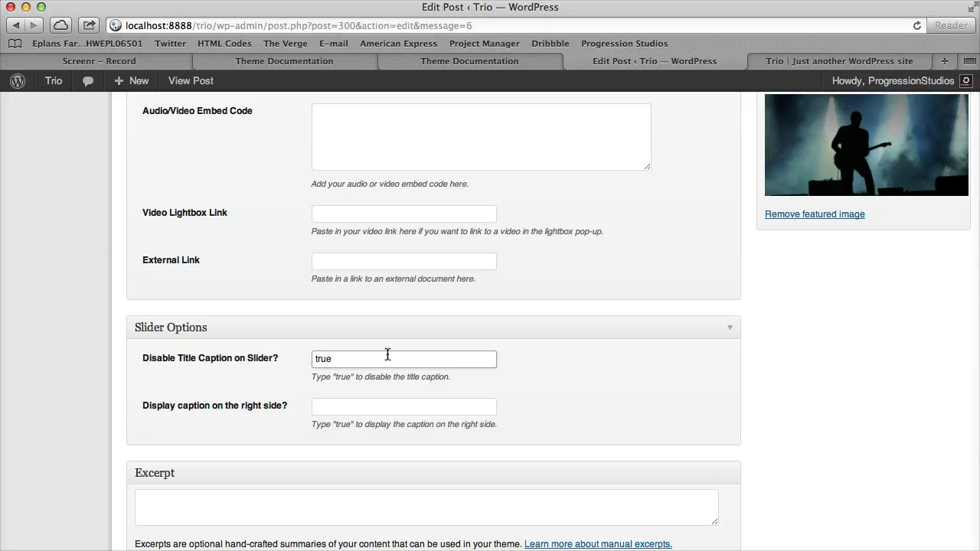
{"action": "key", "text": "Return"}
Reload the live Home page and cycle through the slider to check the caption setting on Slide 2
{"action": "left_click", "coordinate": [892, 62]}
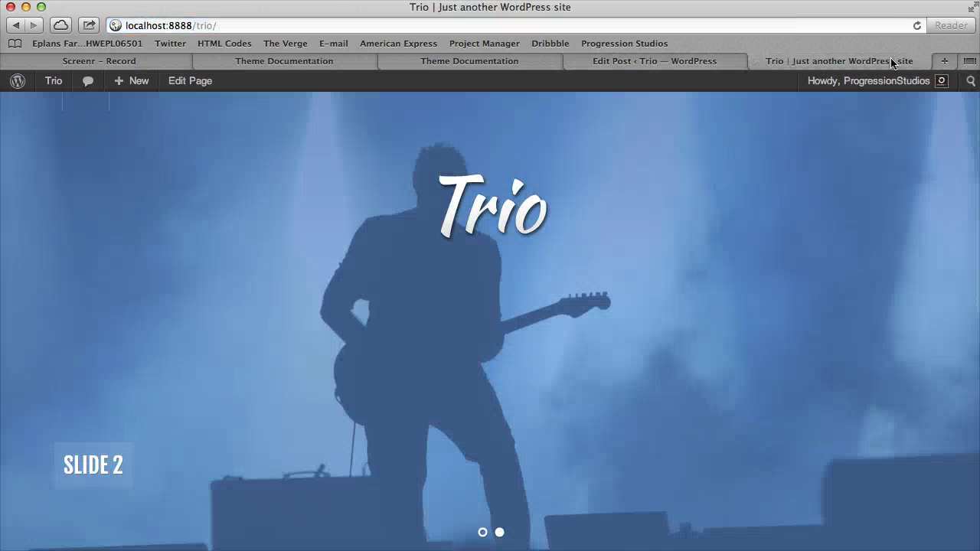
{"action": "left_click", "coordinate": [916, 25]}
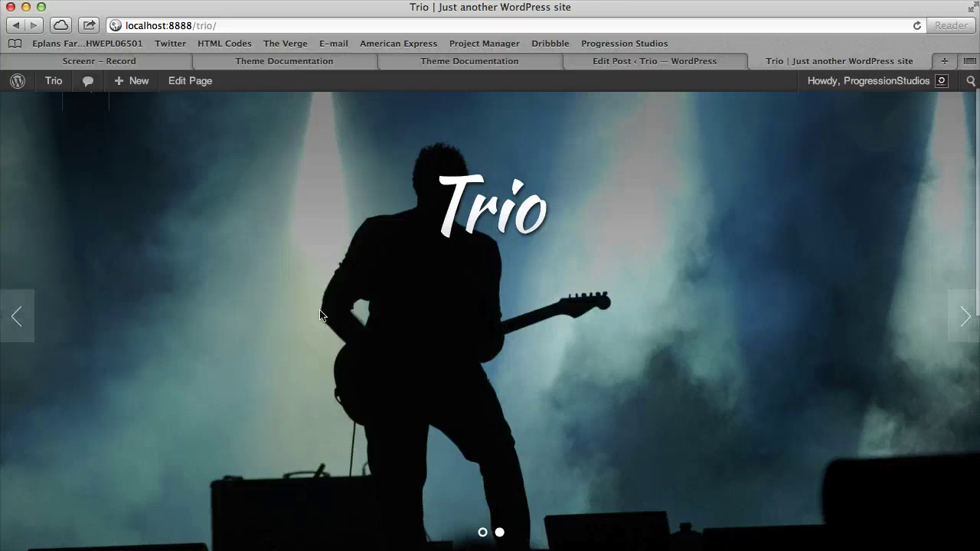
{"action": "scroll", "coordinate": [320, 315], "scroll_direction": "down", "scroll_amount": 3}
{"action": "scroll", "coordinate": [816, 274], "scroll_direction": "up", "scroll_amount": 3}
{"action": "left_click", "coordinate": [956, 349]}
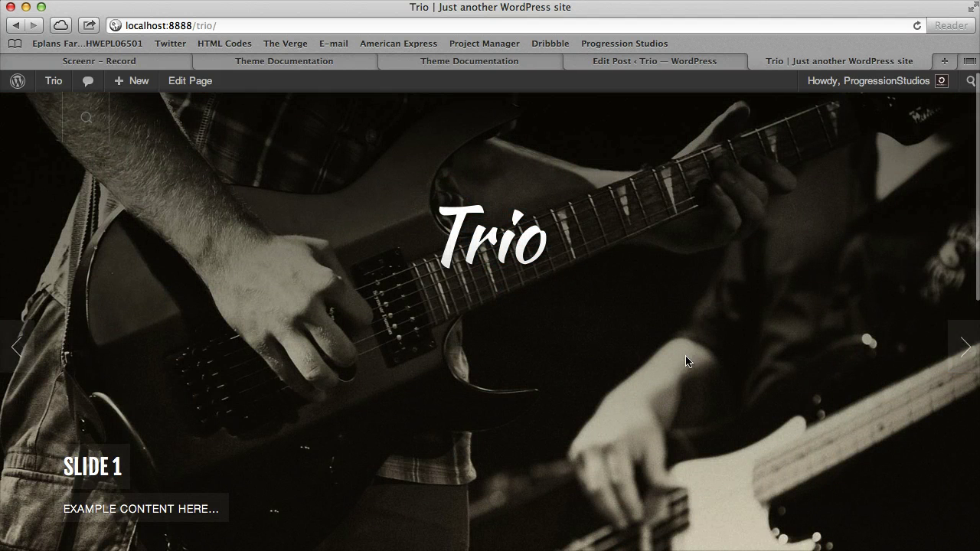
{"action": "left_click", "coordinate": [963, 347]}
{"action": "scroll", "coordinate": [133, 291], "scroll_direction": "down", "scroll_amount": 3}
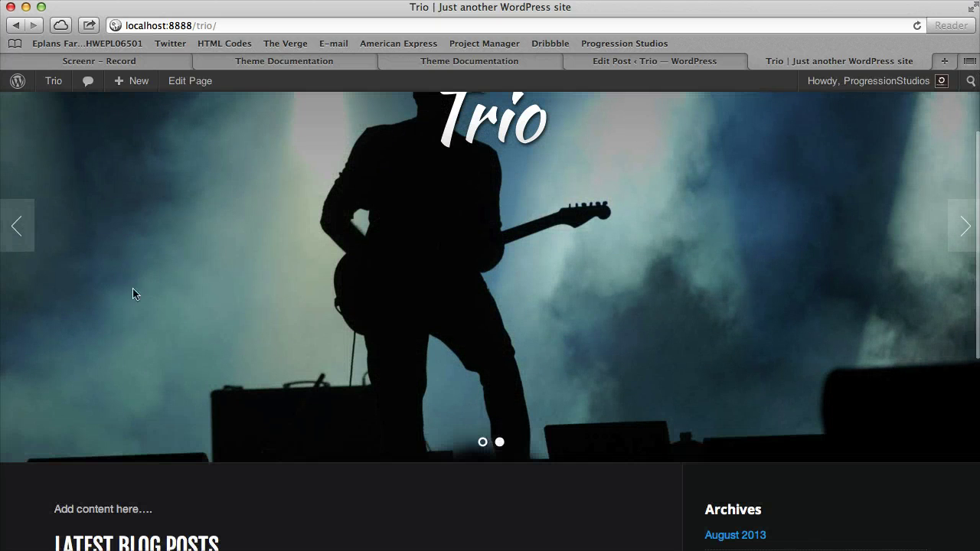
{"action": "left_click", "coordinate": [678, 61]}
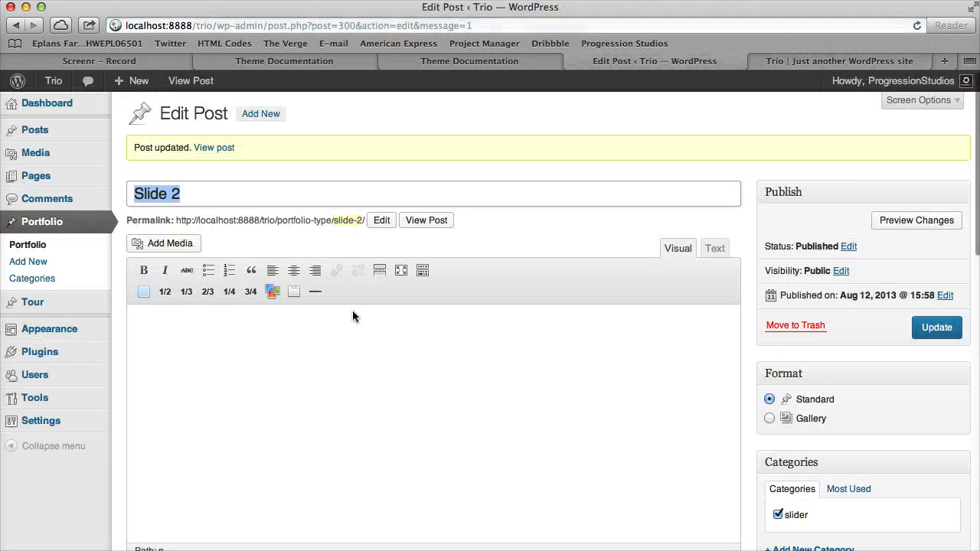
{"action": "scroll", "coordinate": [354, 310], "scroll_direction": "down", "scroll_amount": 10}
{"action": "left_click", "coordinate": [369, 295]}
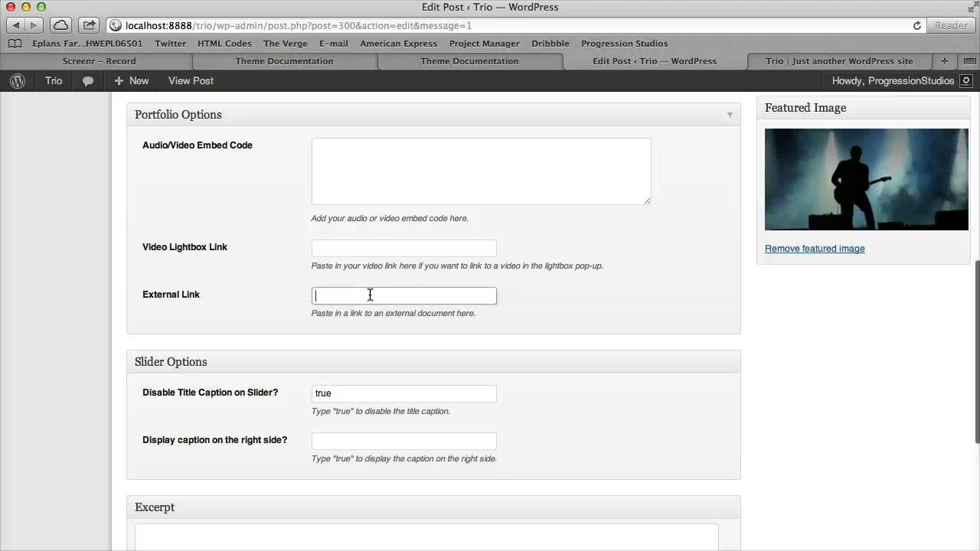
{"action": "type", "text": "http://gog"}
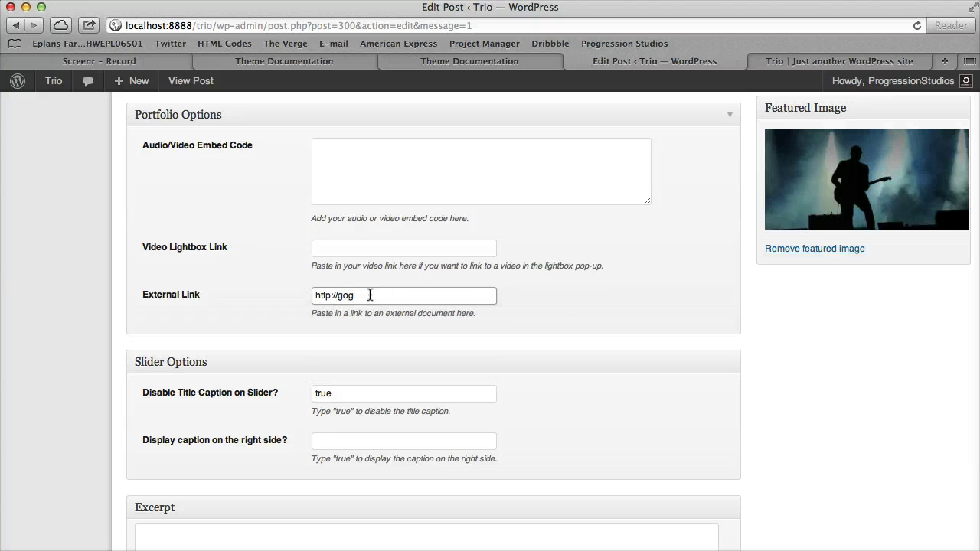
{"action": "key", "text": "Return"}
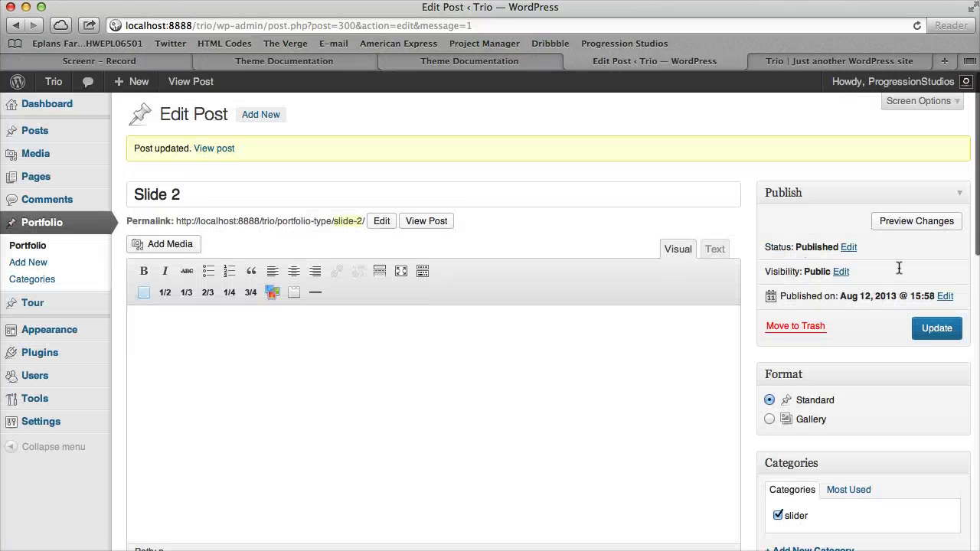
Test Slide 2's link from the live Home page by opening google.com, and return to the slider
{"action": "left_click", "coordinate": [857, 61]}
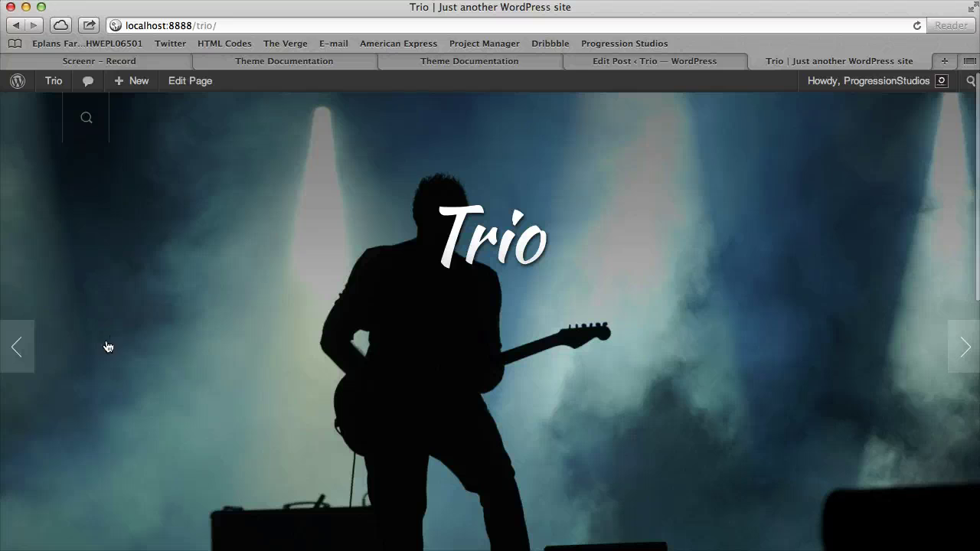
{"action": "key", "text": "super+l"}
{"action": "type", "text": "google.com"}
{"action": "key", "text": "Return"}
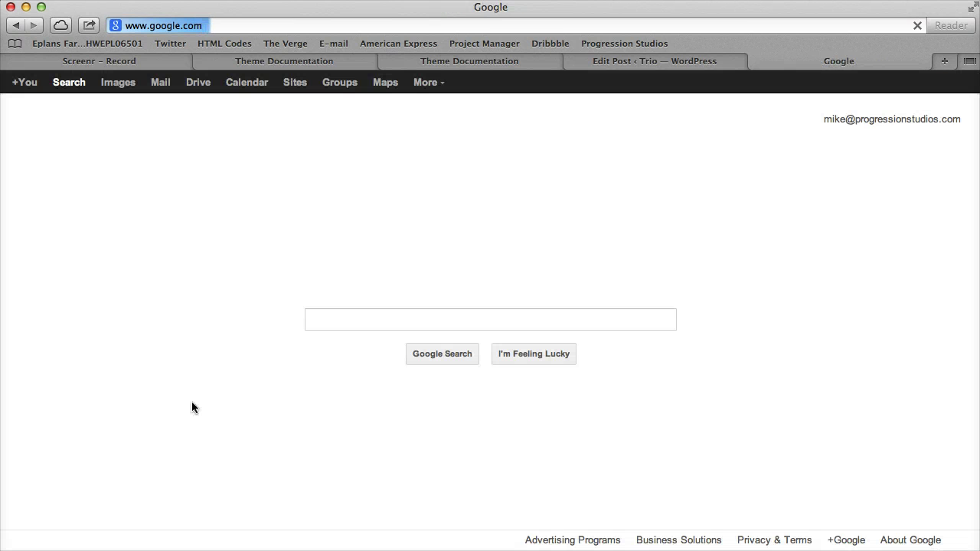
{"action": "key", "text": "super+bracketleft"}
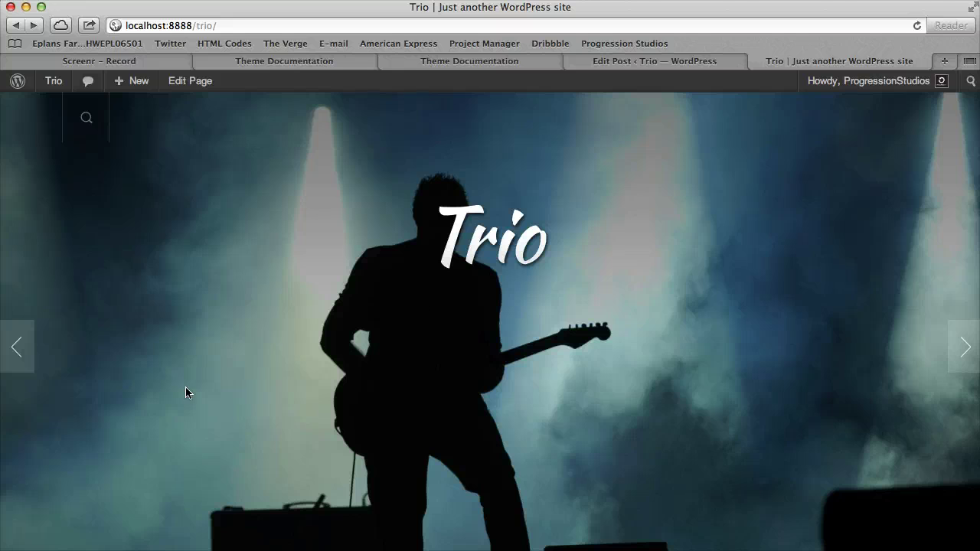
{"action": "scroll", "coordinate": [796, 309], "scroll_direction": "down", "scroll_amount": 4}
{"action": "scroll", "coordinate": [790, 309], "scroll_direction": "up", "scroll_amount": 4}
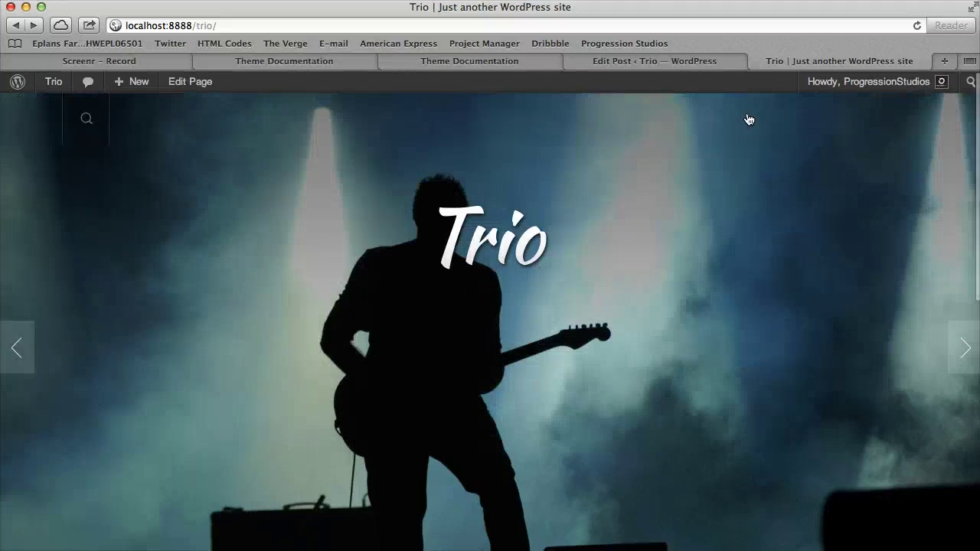
Clear "Disable Title Caption on Slider?", set "Display caption on the right side?" to "true" for the Slide 2 post, and save the update
{"action": "key", "text": "super+shift+bracketleft"}
{"action": "scroll", "coordinate": [569, 281], "scroll_direction": "down", "scroll_amount": 4}
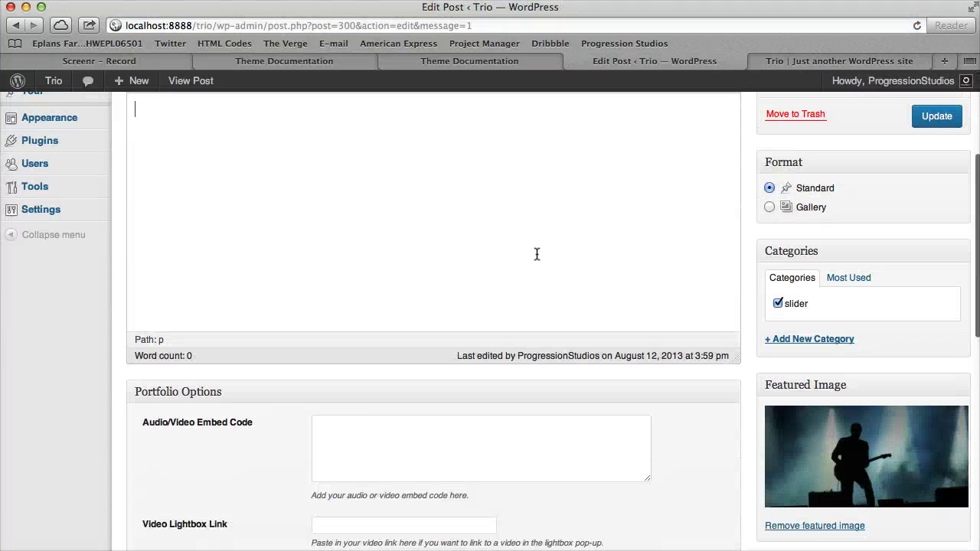
{"action": "scroll", "coordinate": [536, 254], "scroll_direction": "down", "scroll_amount": 5}
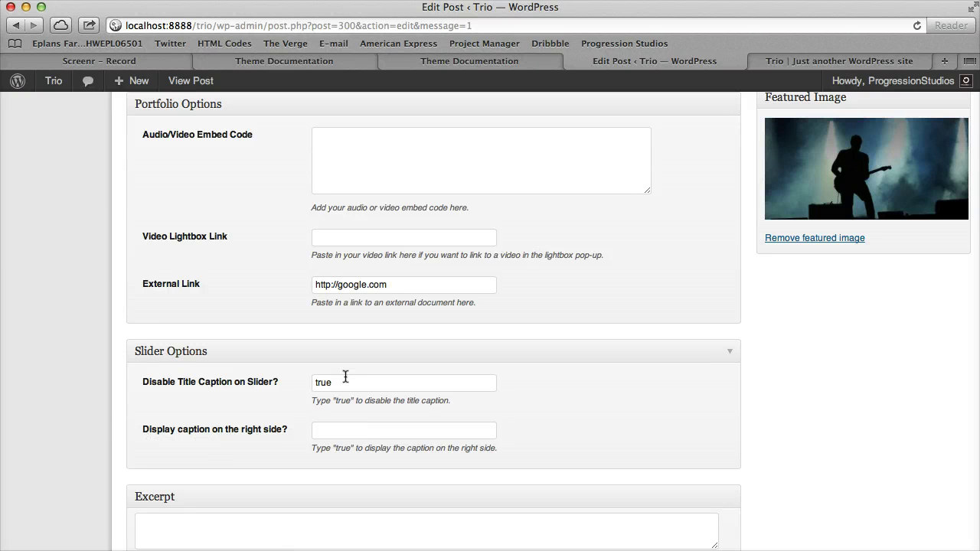
{"action": "left_click", "coordinate": [314, 382]}
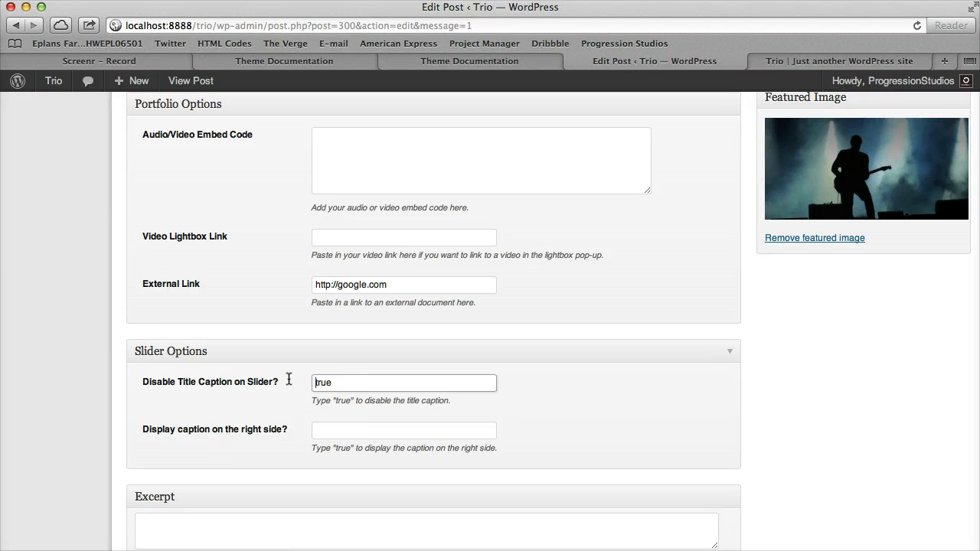
{"action": "left_click", "coordinate": [350, 430]}
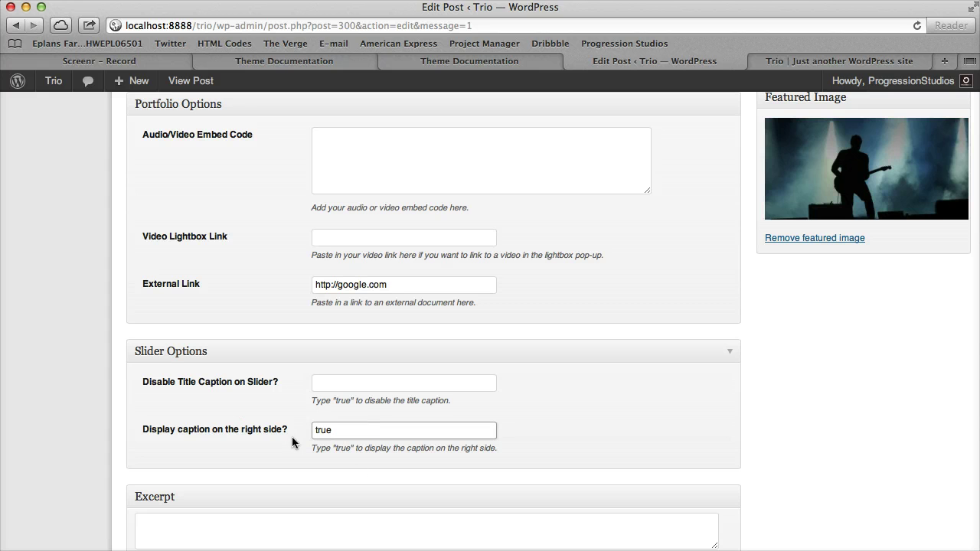
{"action": "key", "text": "Return"}
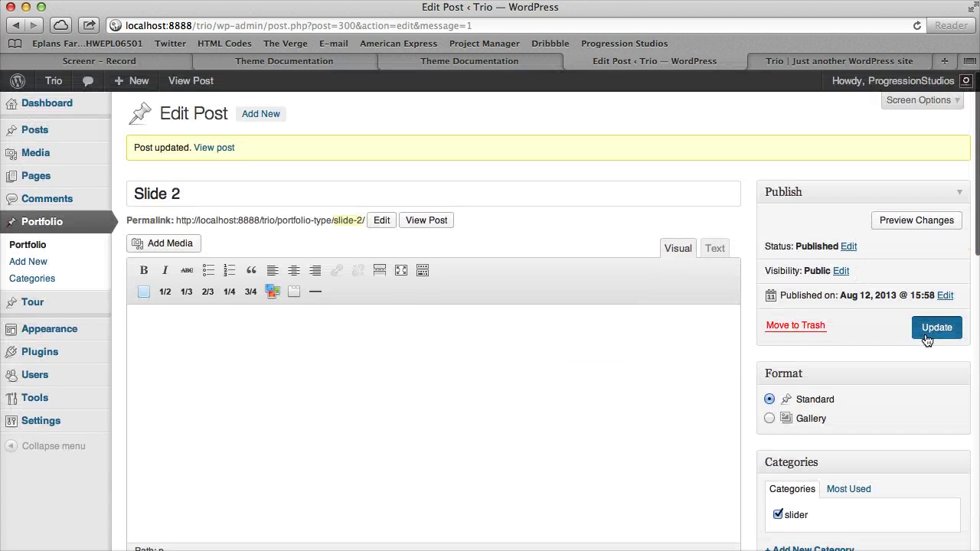
{"action": "left_click", "coordinate": [936, 328]}
Reload the live Home page to check Slide 2's caption position, and review the post's Slider Options again
{"action": "left_click", "coordinate": [860, 61]}
{"action": "key", "text": "super+r"}
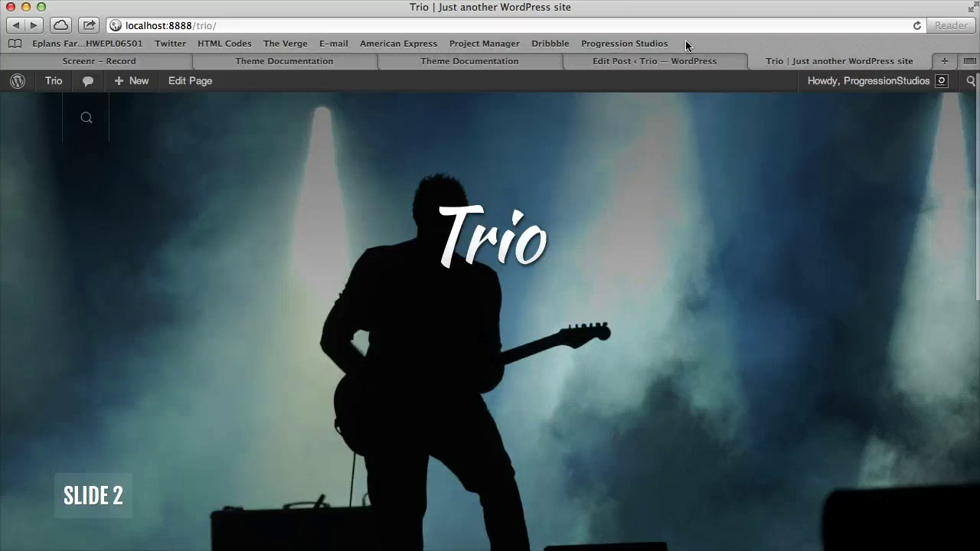
{"action": "left_click", "coordinate": [673, 61]}
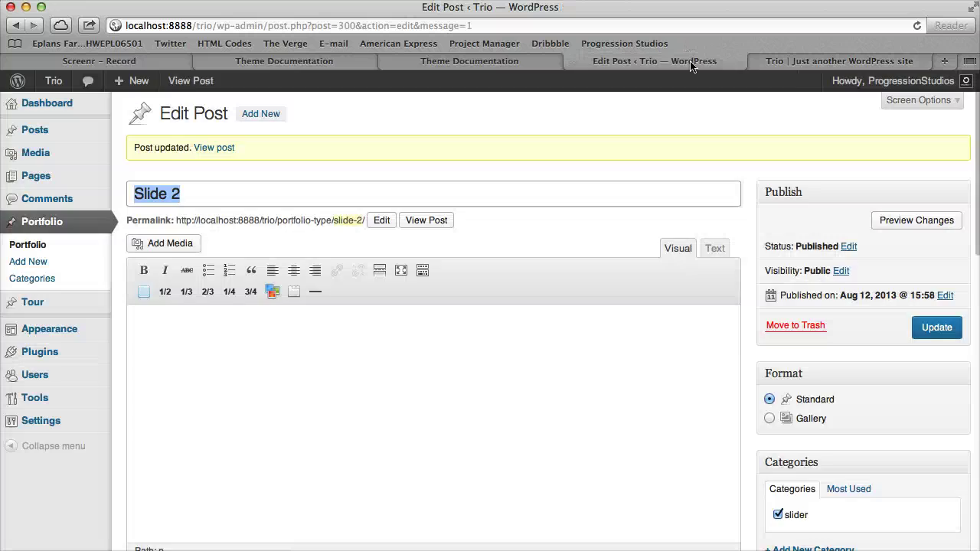
{"action": "scroll", "coordinate": [373, 360], "scroll_direction": "down", "scroll_amount": 15}
{"action": "scroll", "coordinate": [372, 355], "scroll_direction": "up", "scroll_amount": 6}
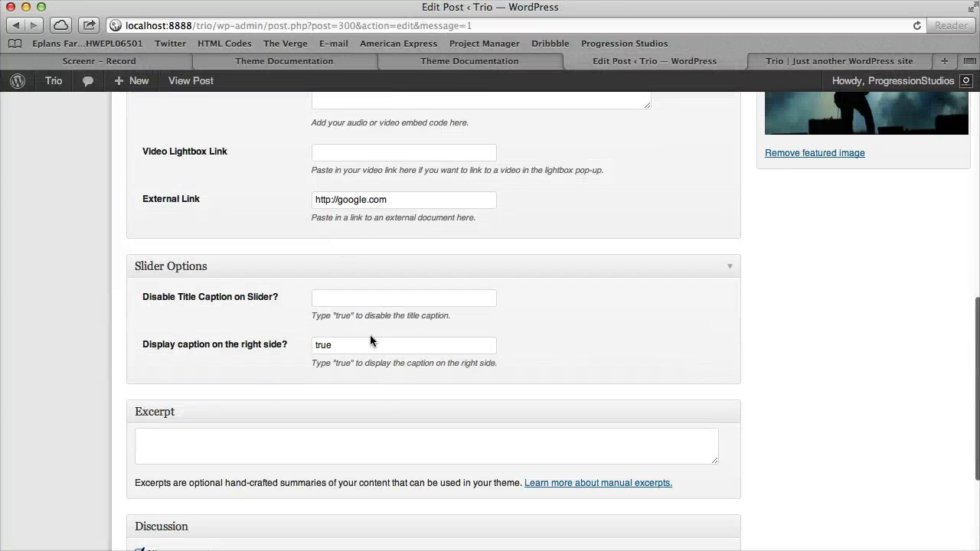